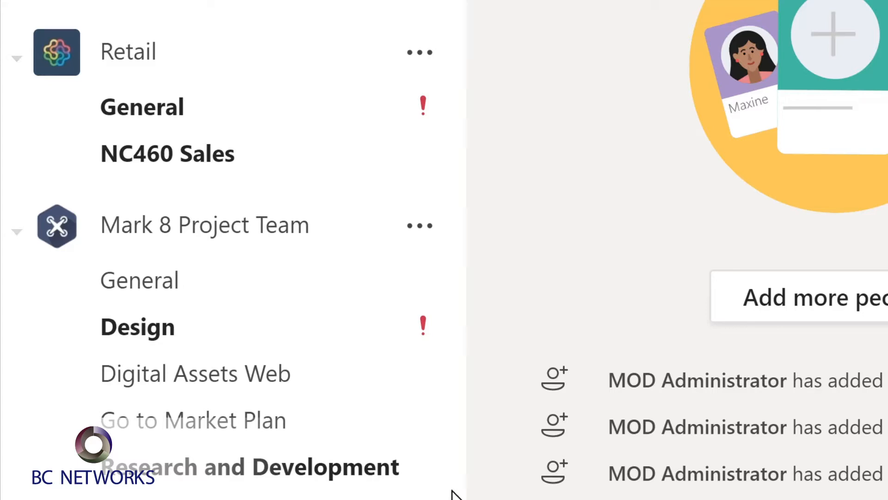
# Open the Monthly Reports channel of the Sales and Marketing team.
pyautogui.scroll(-3, 454, 492)
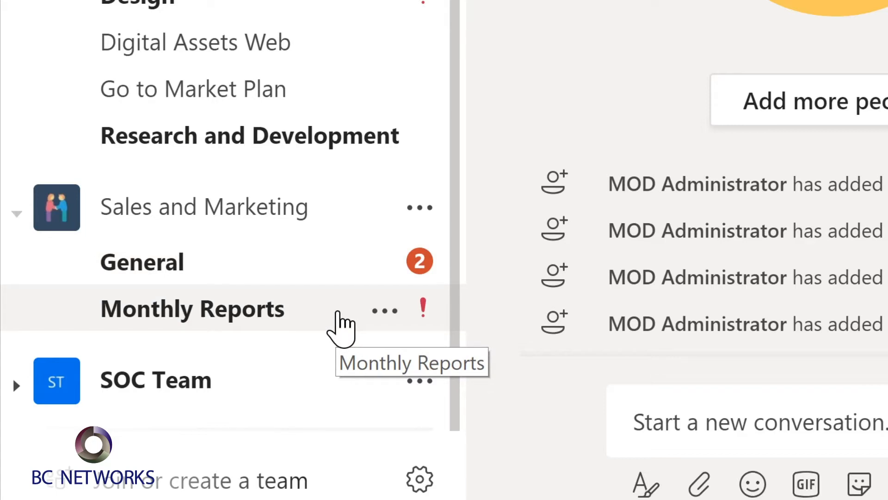
pyautogui.click(338, 312)
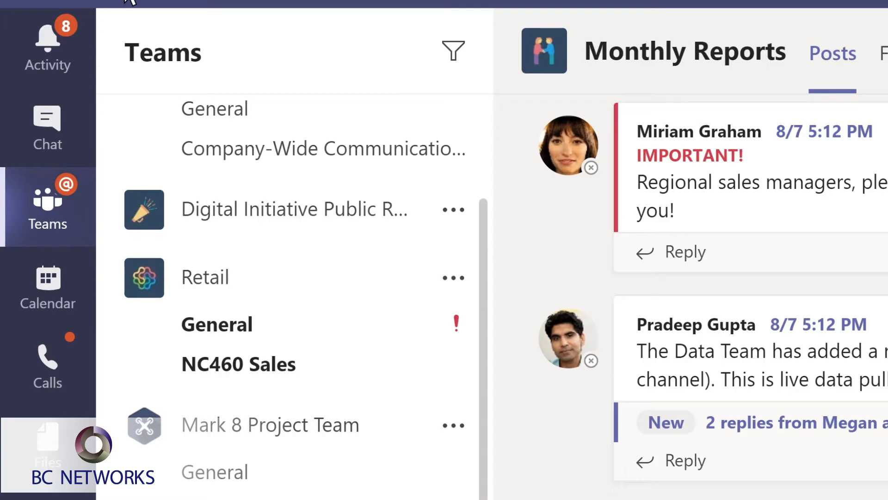
# Filter the activity feed by the word "marketing".
pyautogui.click(68, 57)
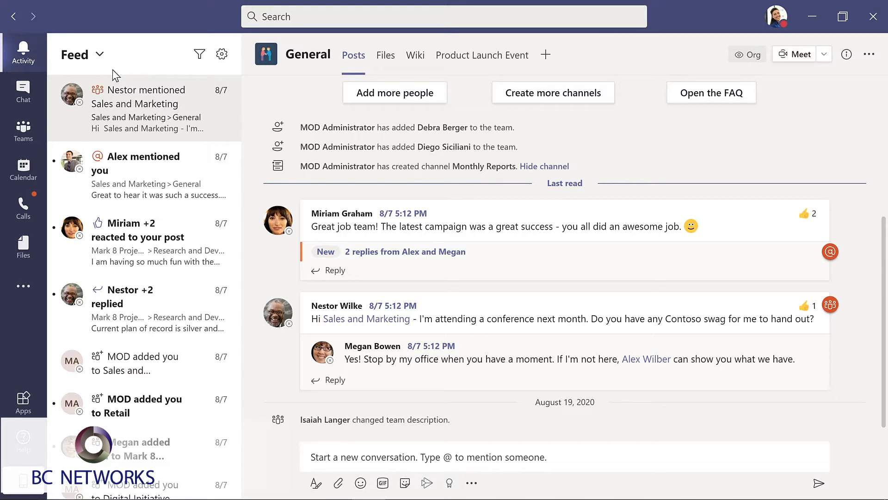
pyautogui.click(200, 55)
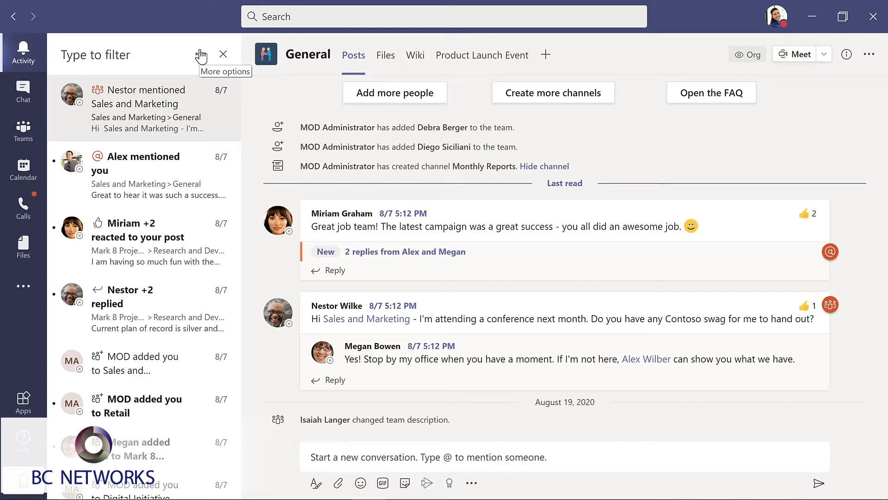
pyautogui.write('ma')
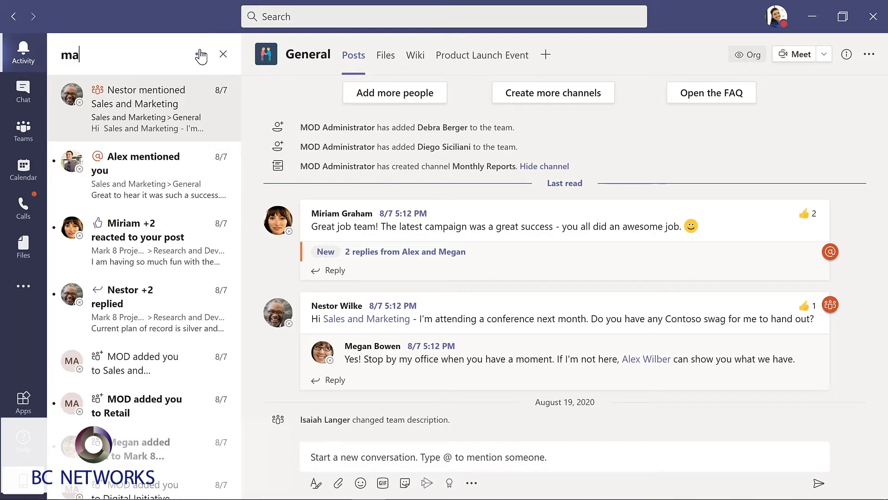
pyautogui.write('rketing')
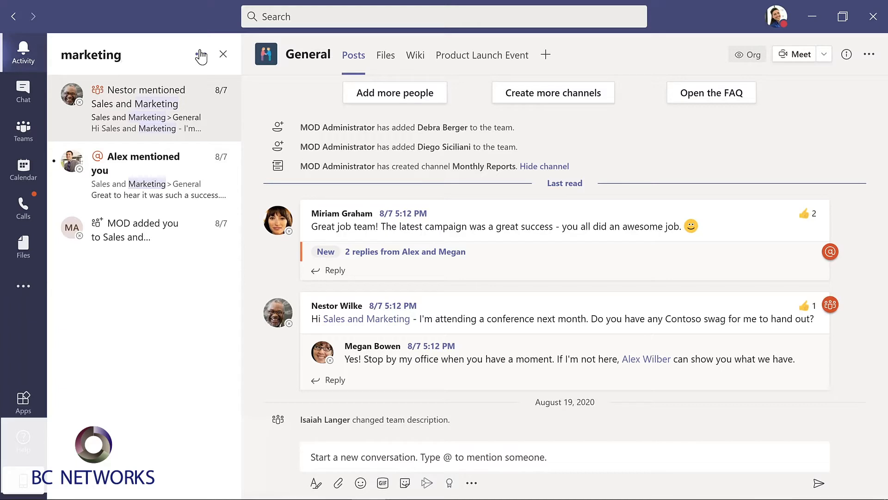
# Look through the Chat, Calendar, Calls, Files and Apps areas, and view the profile options.
pyautogui.click(37, 98)
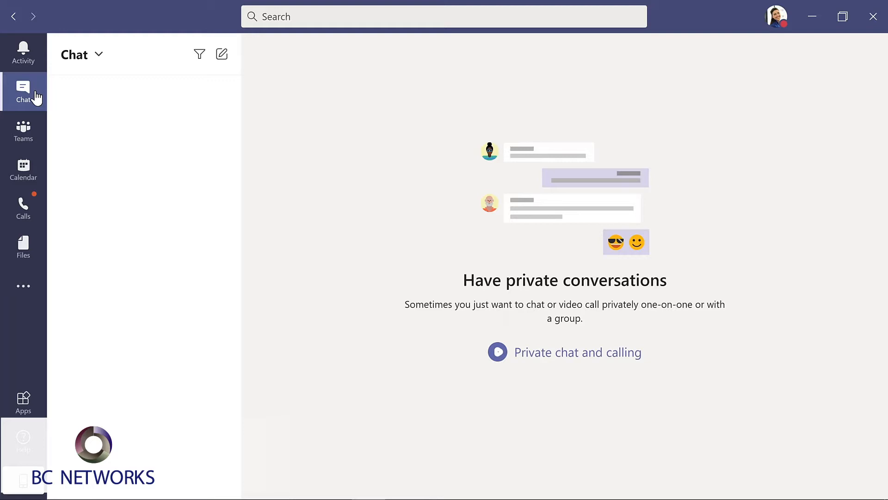
pyautogui.click(41, 170)
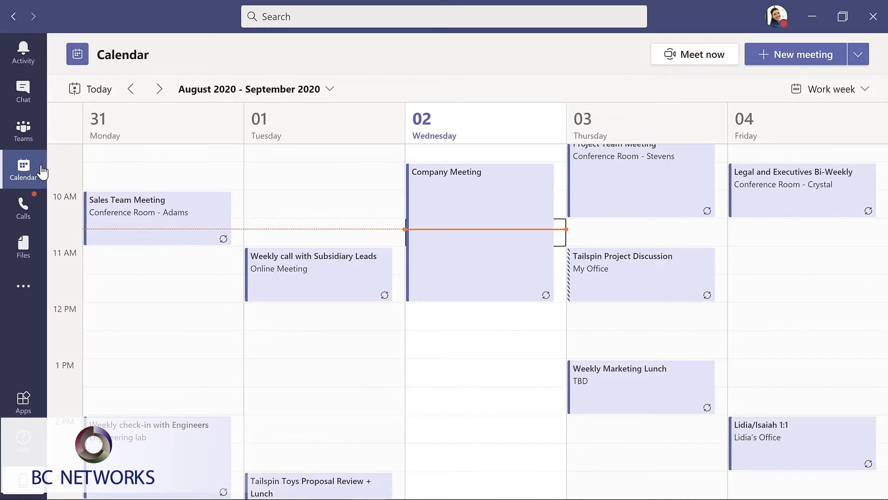
pyautogui.click(29, 213)
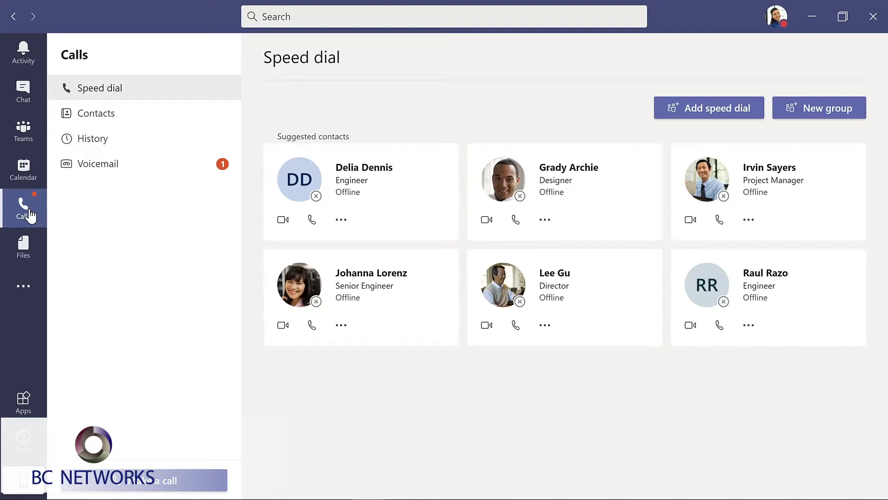
pyautogui.click(27, 250)
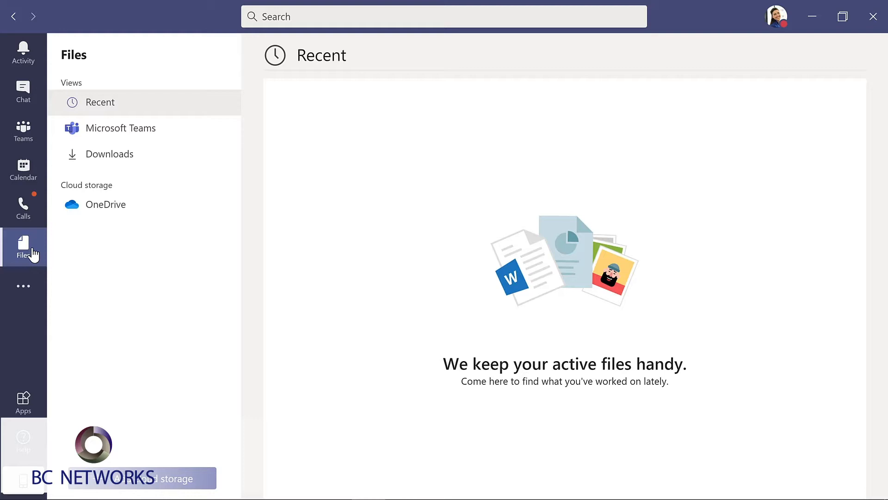
pyautogui.click(23, 401)
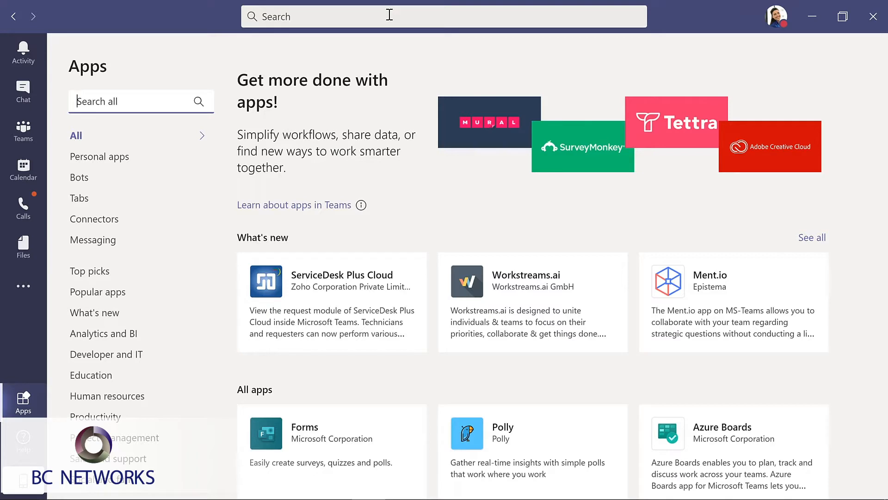
pyautogui.click(776, 23)
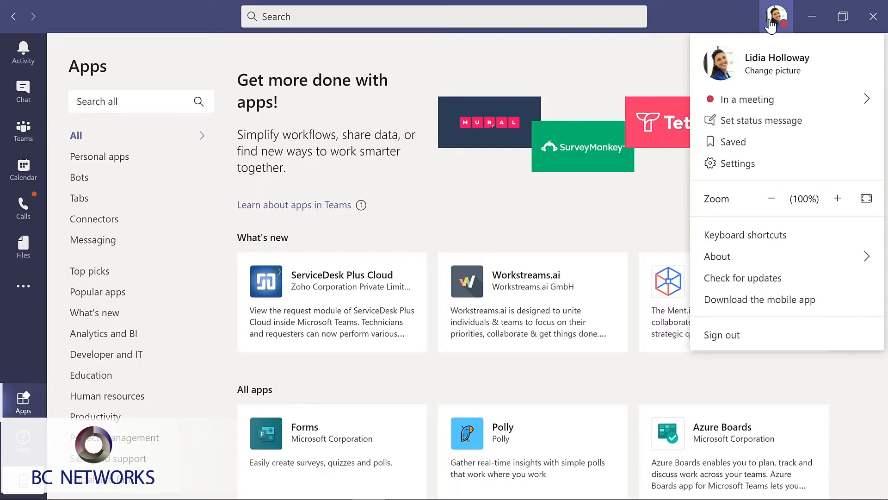
# Start creating a new team from scratch and make it private.
pyautogui.click(37, 136)
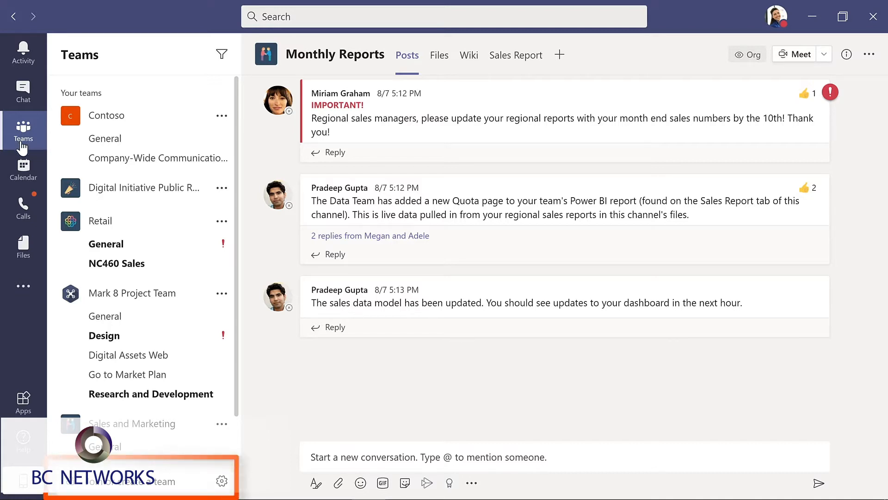
pyautogui.click(129, 486)
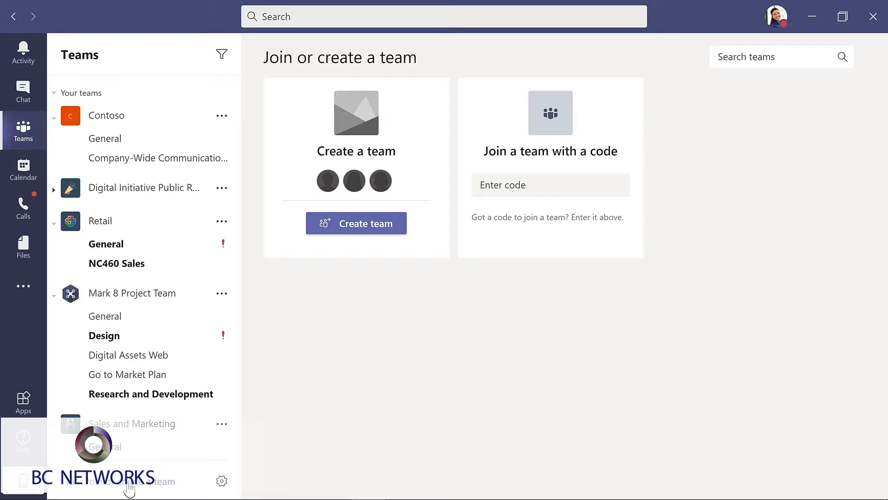
pyautogui.click(362, 223)
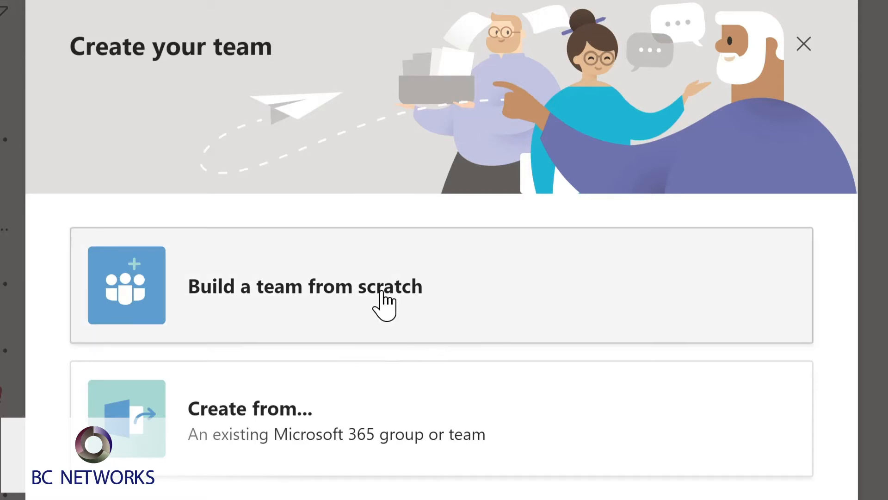
pyautogui.click(384, 305)
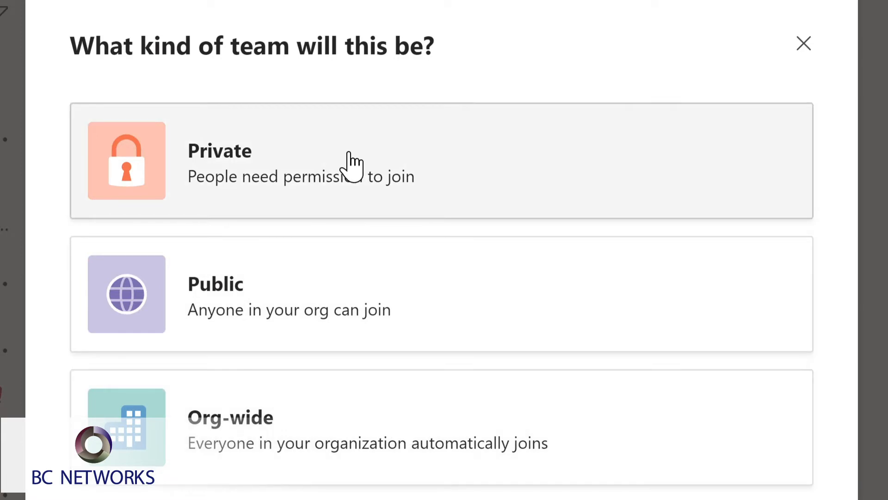
pyautogui.click(350, 159)
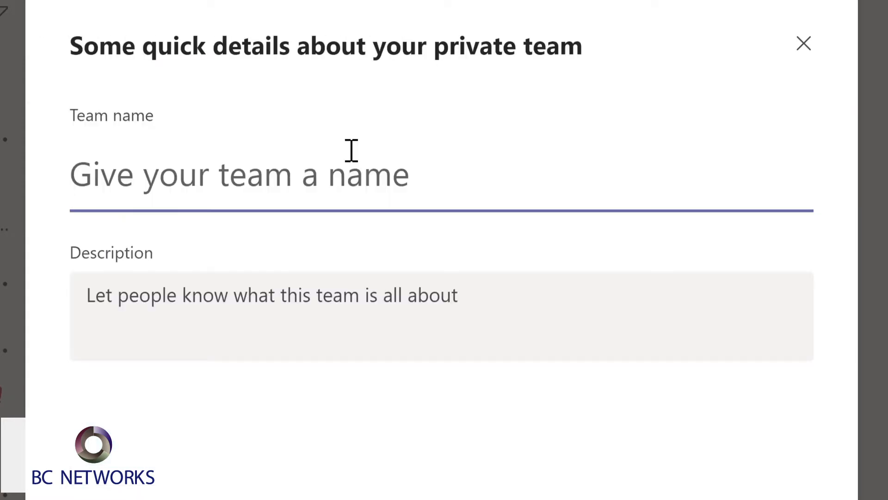
# Name the team "Evergreen Project Team" and describe it as "Planning and development of Contoso learning management system".
pyautogui.write('Evergre')
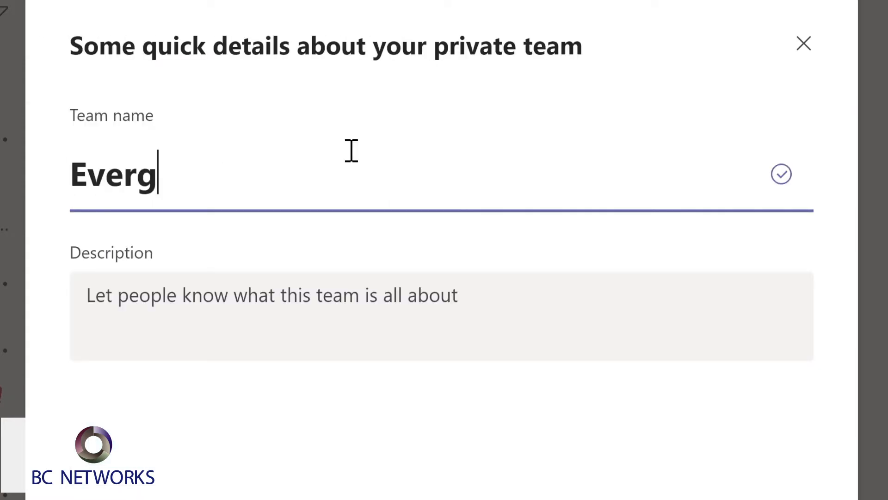
pyautogui.write('en Project Team')
pyautogui.press('Tab')
pyautogui.write('Planning and development of Contoso learning management system')
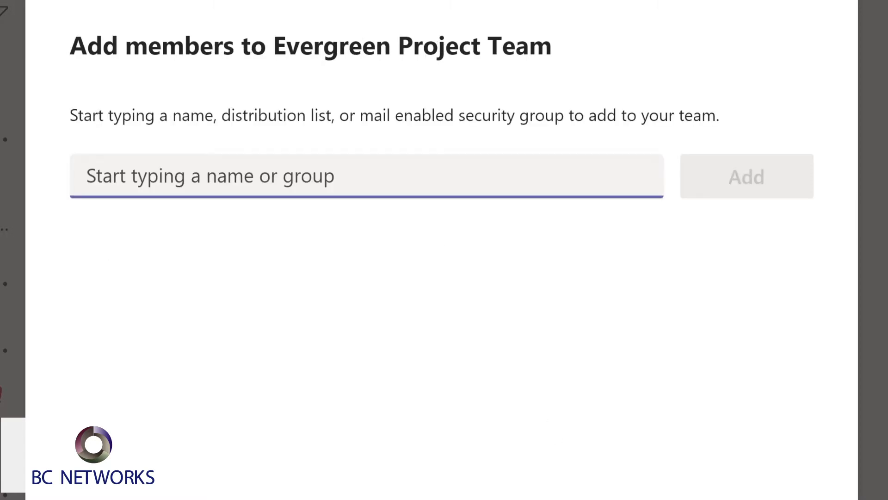
# Add the Planner, Project Manager, IT Admin and HR Manager to Evergreen Project Team as members and finish the team setup.
pyautogui.write('Lynn')
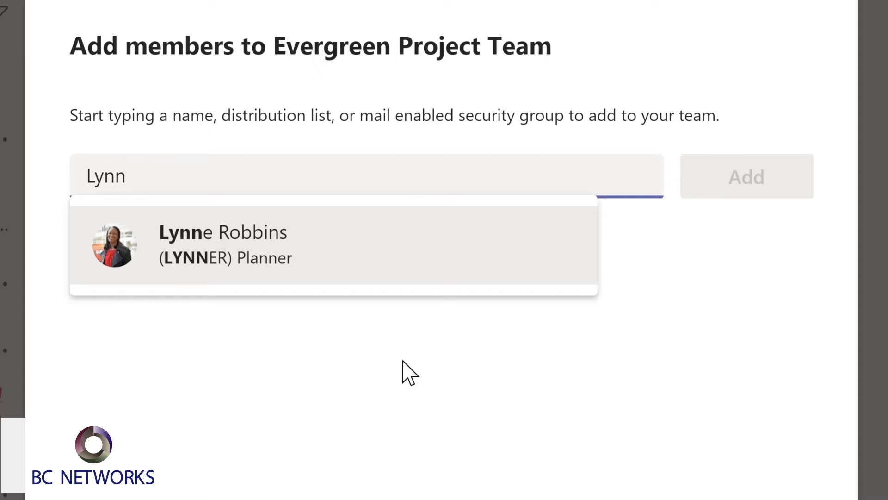
pyautogui.click(262, 256)
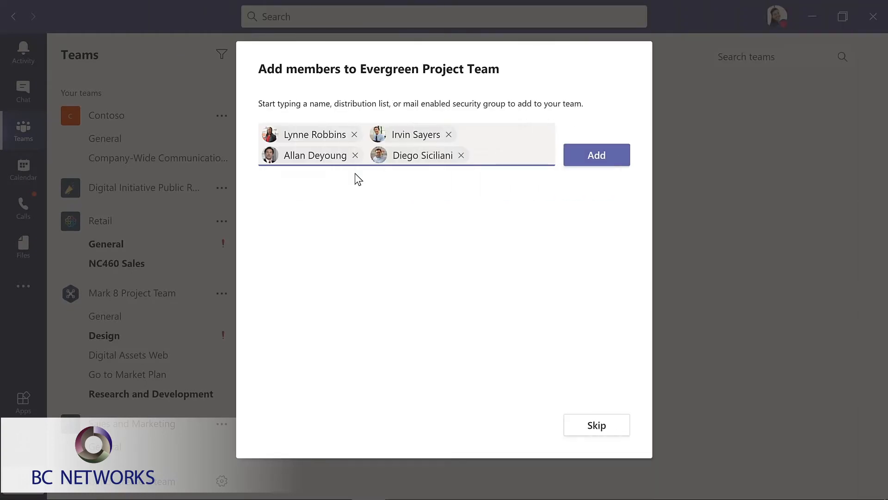
pyautogui.click(598, 161)
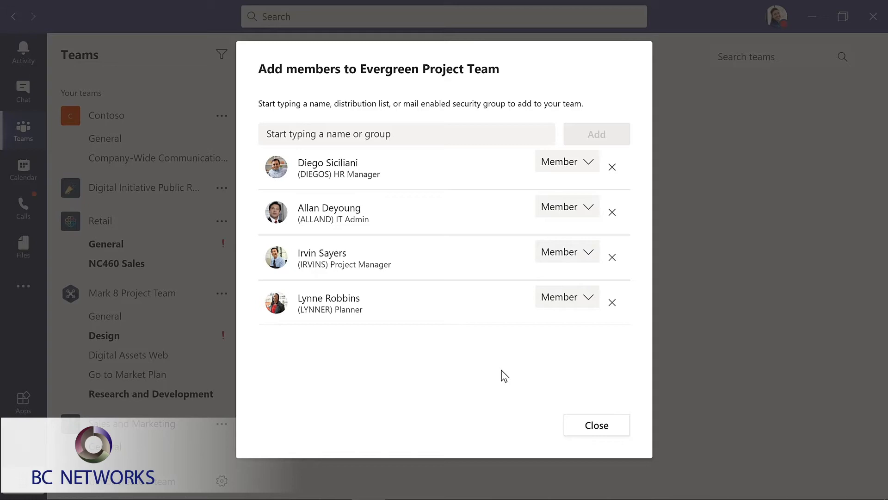
pyautogui.click(596, 424)
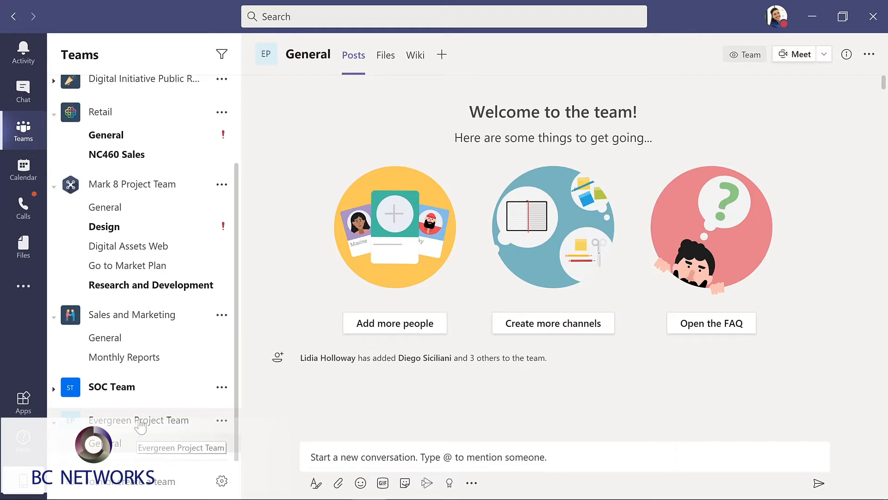
# Move Evergreen Project Team in the teams list to between Mark 8 Project Team and Sales and Marketing.
pyautogui.moveTo(138, 431); pyautogui.dragTo(140, 234)
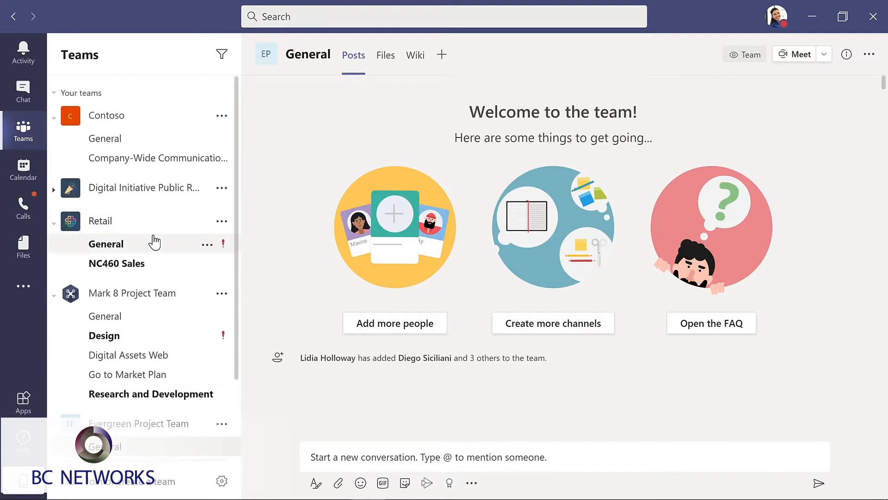
pyautogui.scroll(-2, 238, 443)
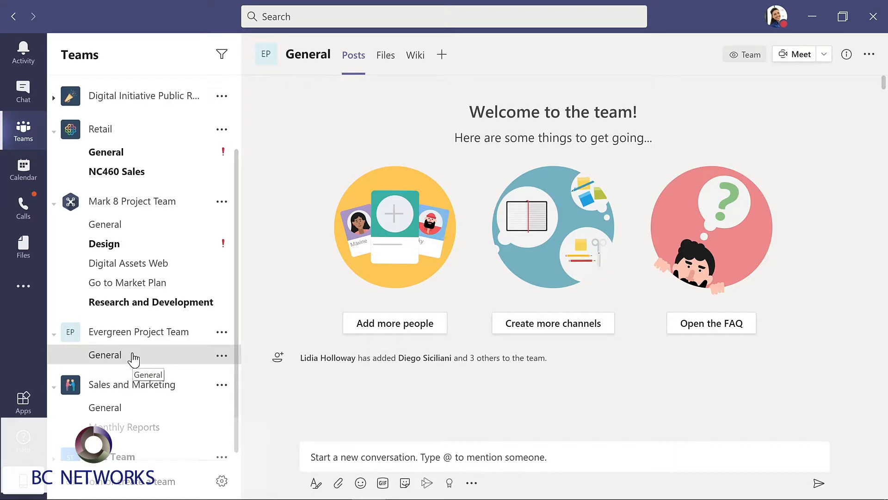
# Post "I'm excited to start planning our new LMS!" with a smiley emoji in Evergreen Project Team's General channel.
pyautogui.click(310, 457)
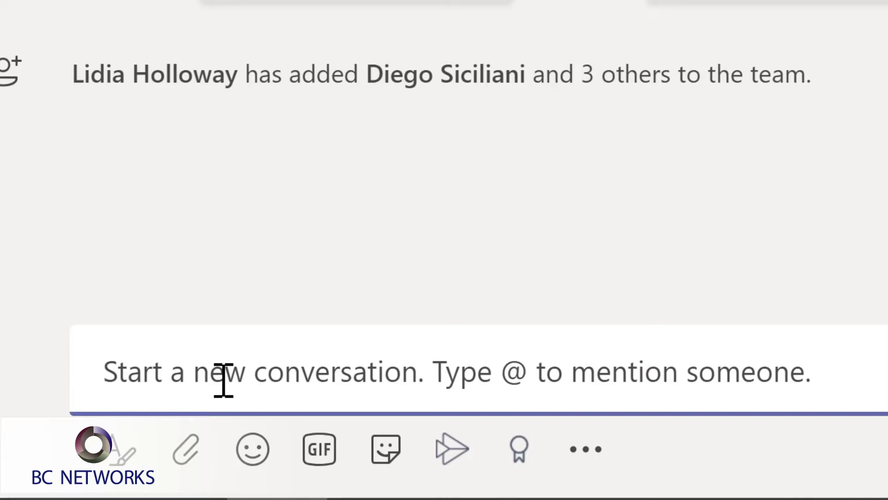
pyautogui.write("I'm excited to start planning our new LMS!")
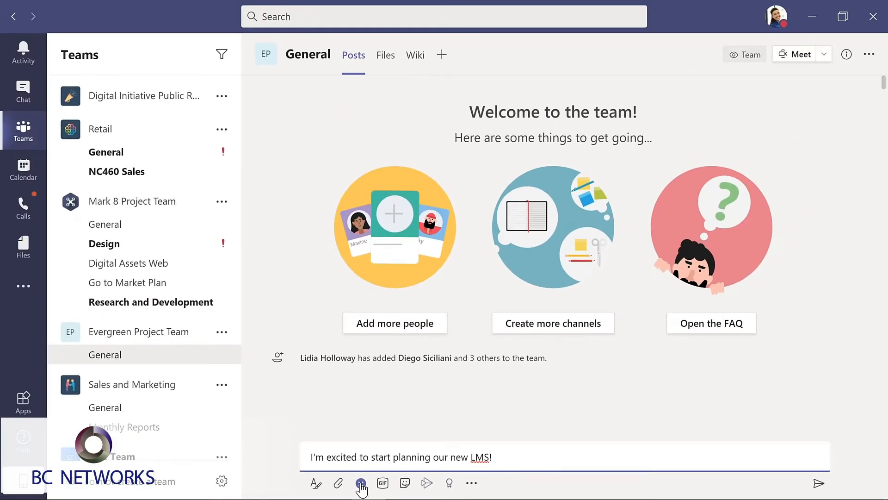
pyautogui.click(361, 483)
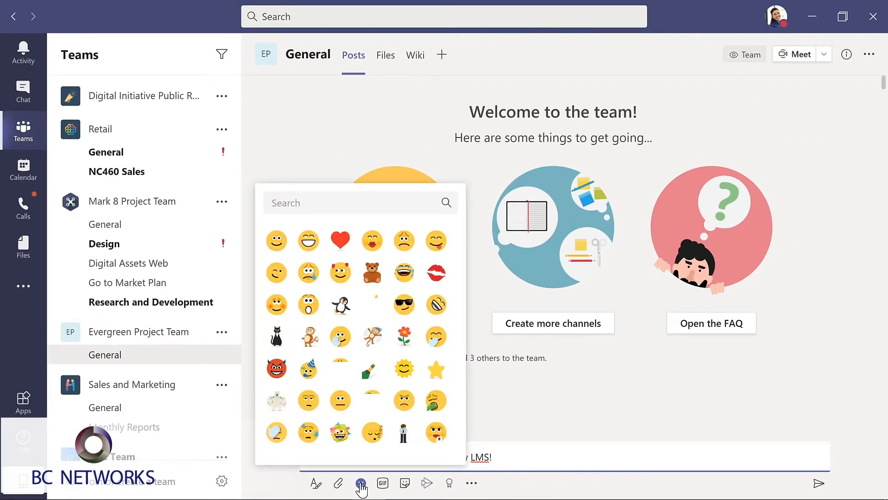
pyautogui.click(275, 238)
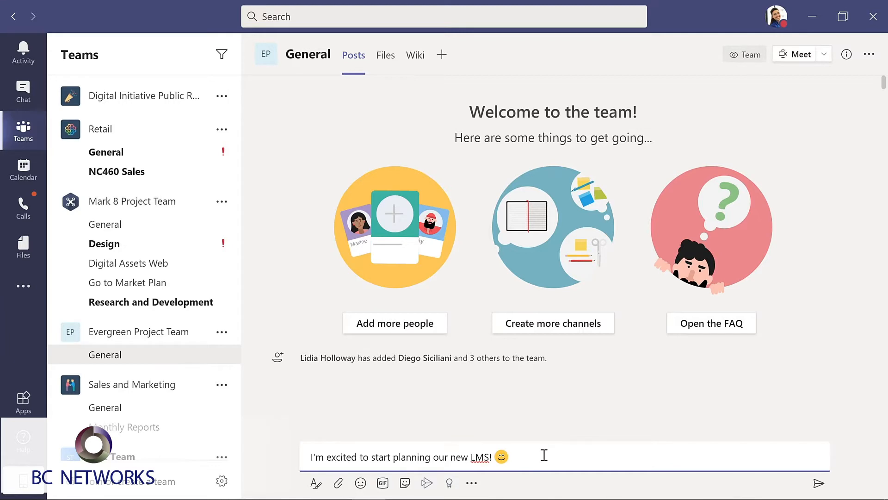
pyautogui.click(818, 483)
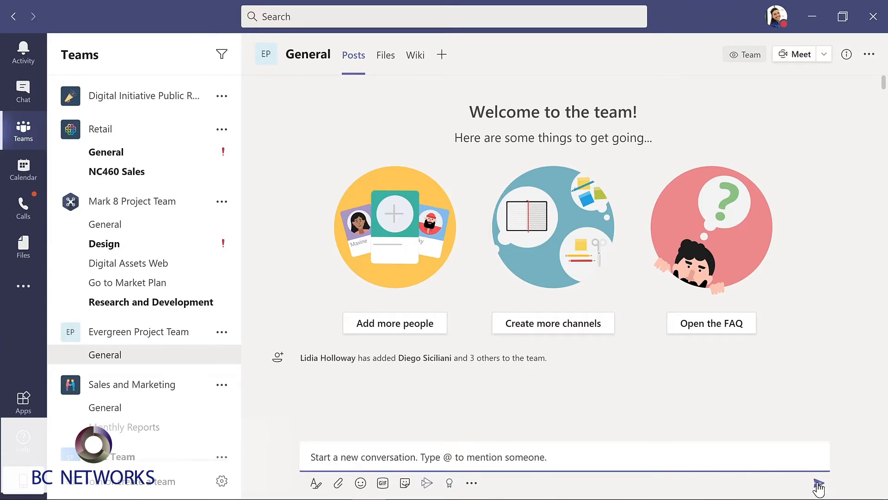
pyautogui.click(272, 439)
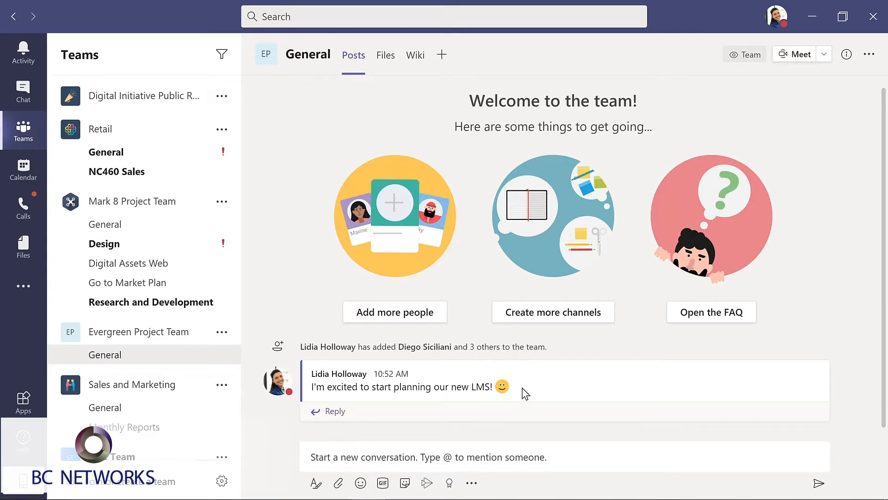
# Edit the posted LMS message to begin with a mention of Evergreen Project Team followed by a comma, and save the change.
pyautogui.moveTo(526, 393)
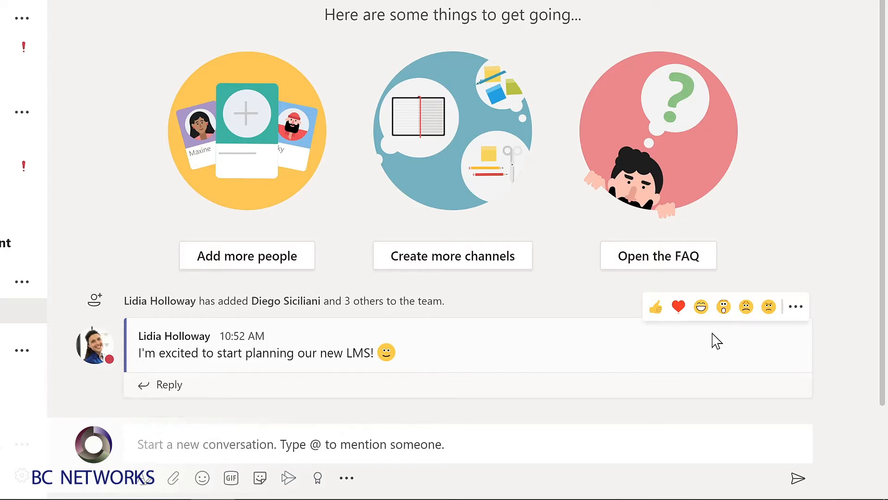
pyautogui.click(798, 313)
pyautogui.moveTo(799, 310)
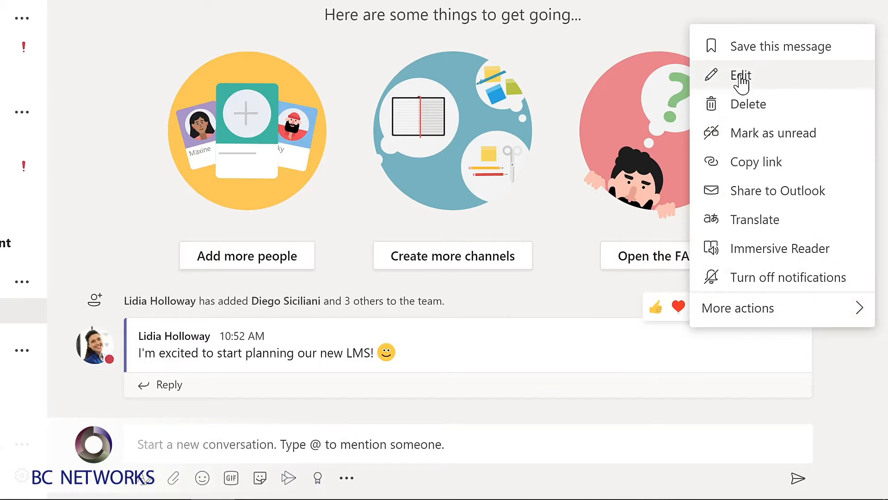
pyautogui.click(741, 82)
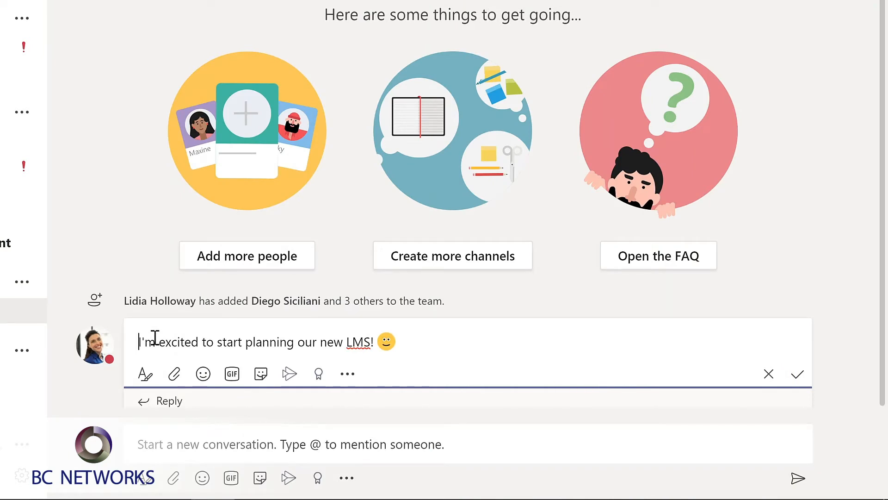
pyautogui.write('@')
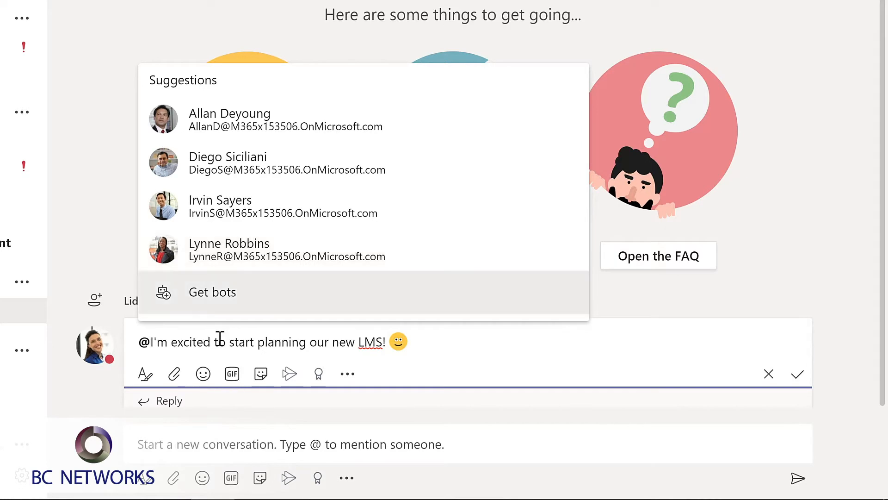
pyautogui.write('team')
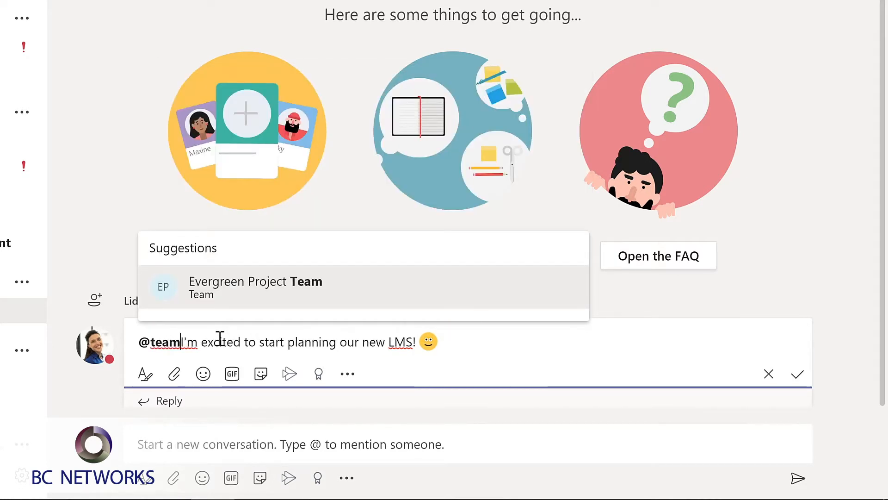
pyautogui.click(243, 293)
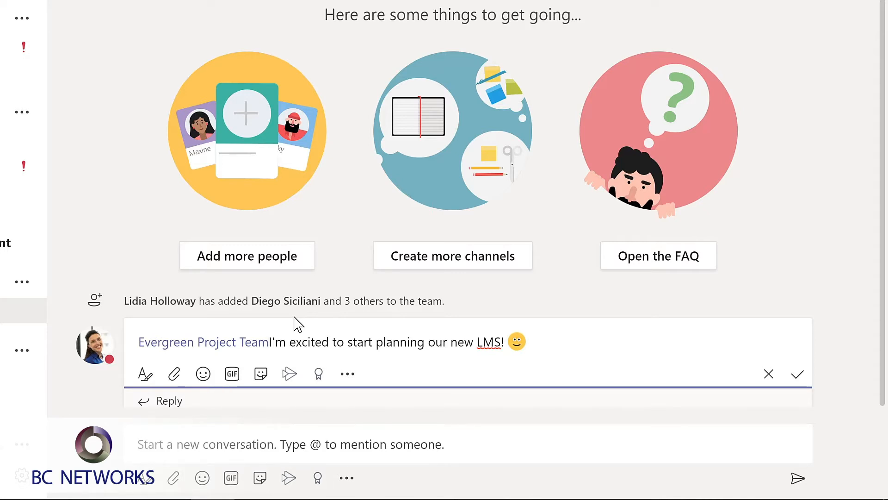
pyautogui.write(',')
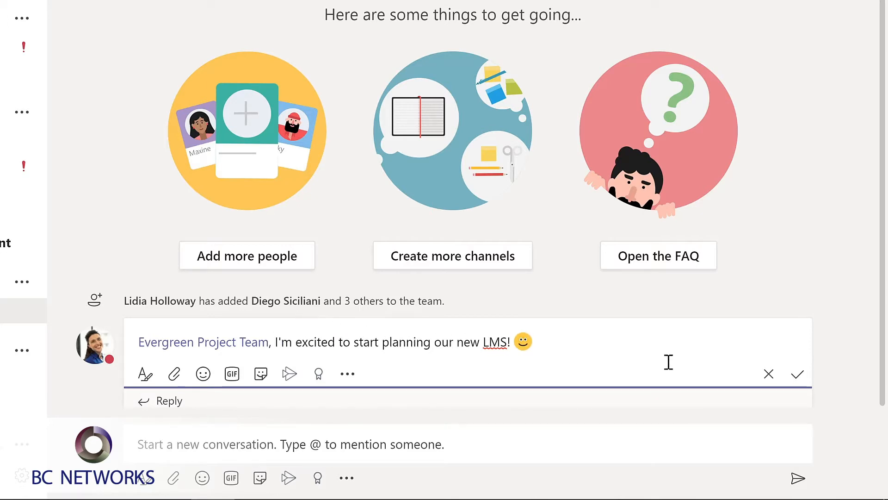
pyautogui.click(798, 374)
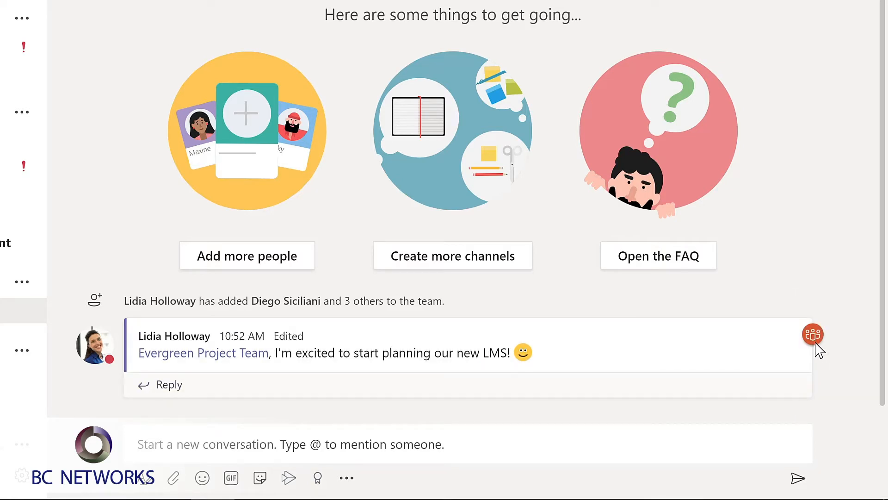
pyautogui.moveTo(816, 345)
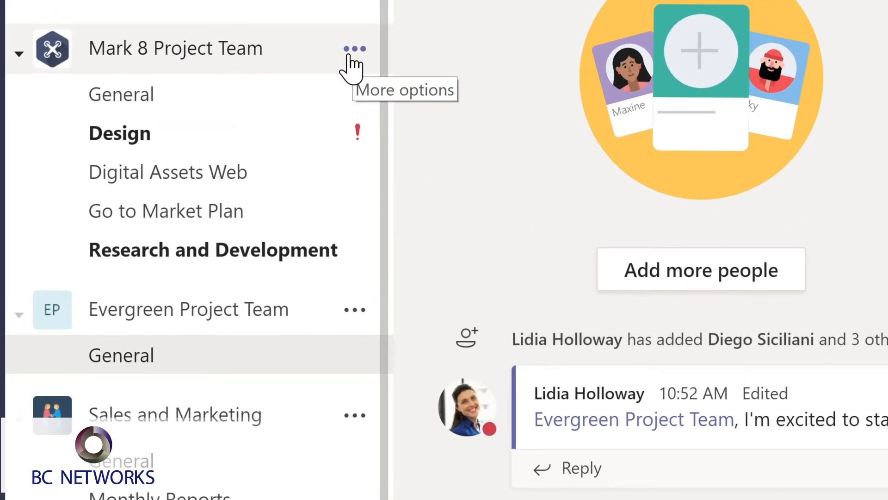
# Review Mark 8 Project Team's owners, members and guests, channels and analytics in its team management view.
pyautogui.click(355, 49)
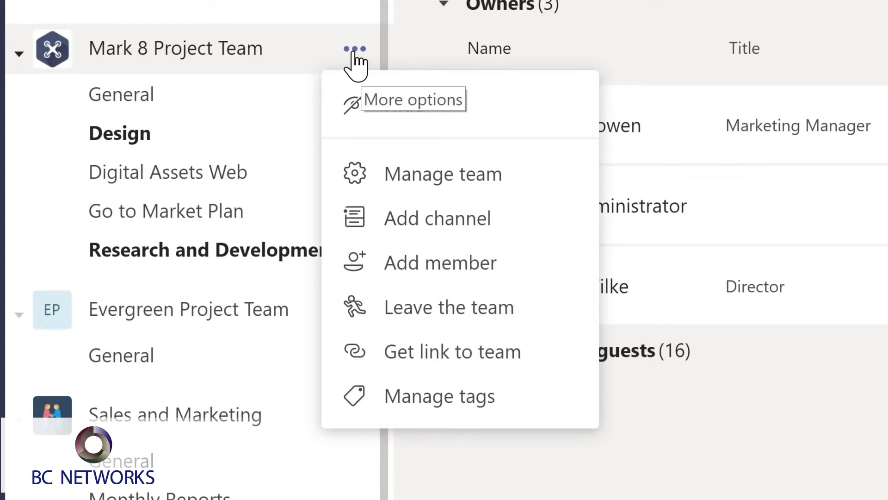
pyautogui.click(432, 185)
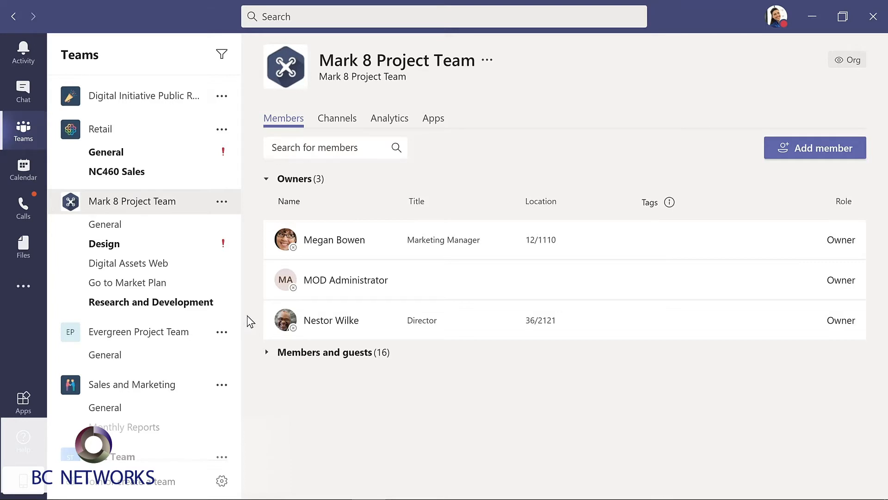
pyautogui.click(301, 355)
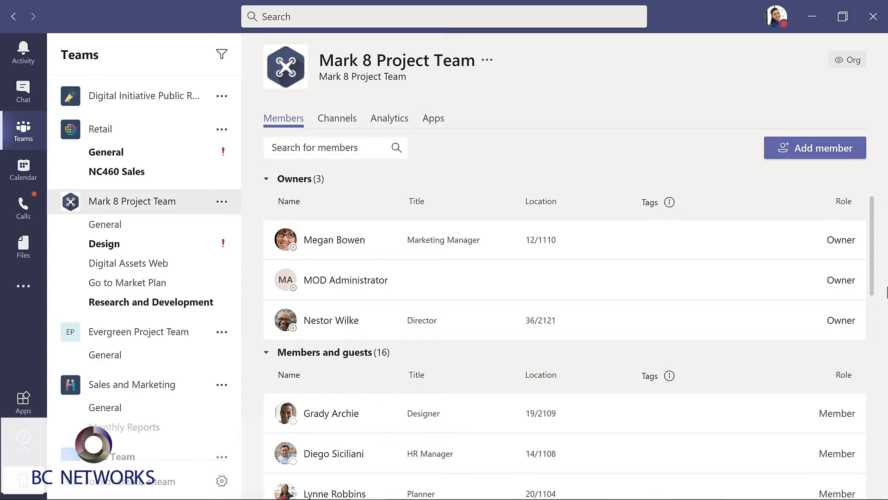
pyautogui.moveTo(875, 279); pyautogui.dragTo(881, 479)
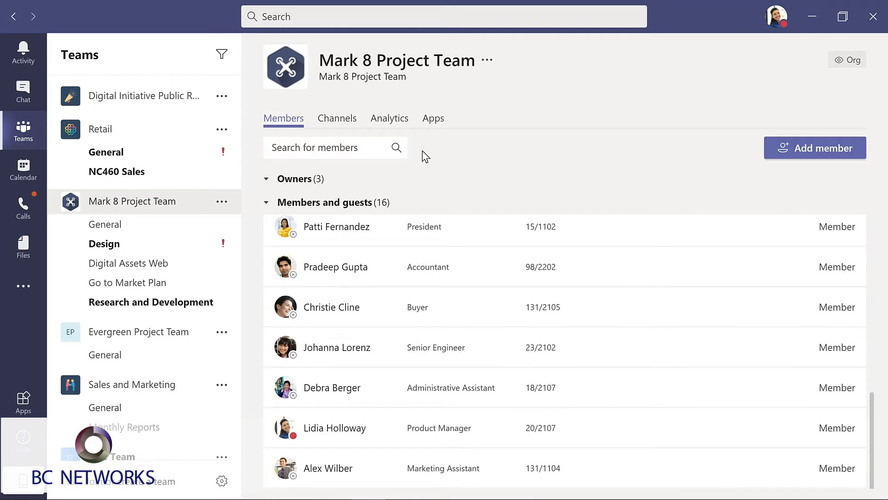
pyautogui.click(337, 119)
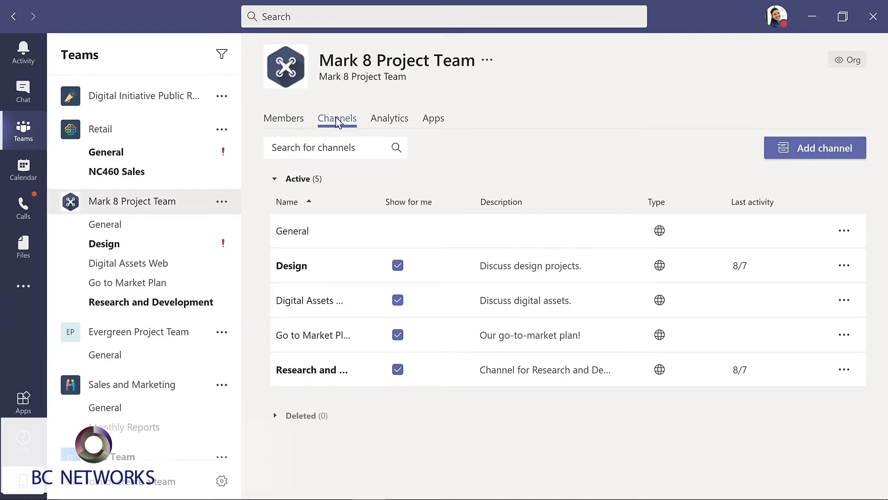
pyautogui.click(389, 121)
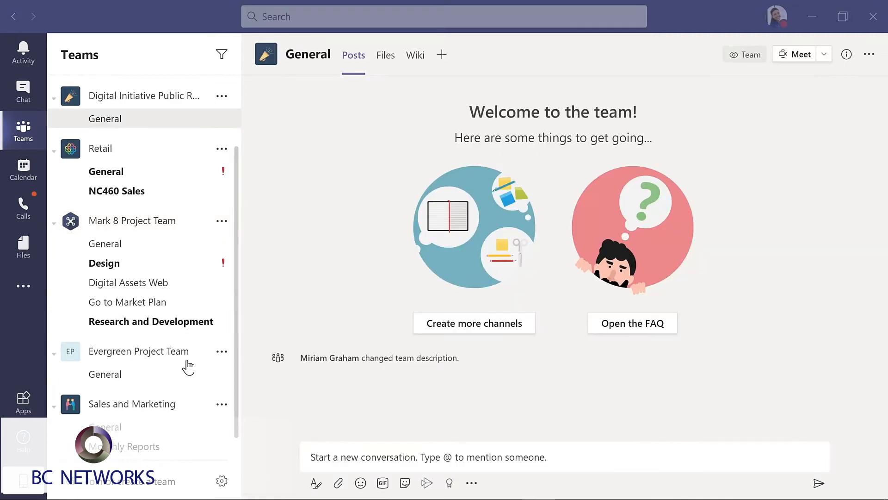
# Add the Director from the Mark 8 Project Team owners to Evergreen Project Team as a member.
pyautogui.click(222, 354)
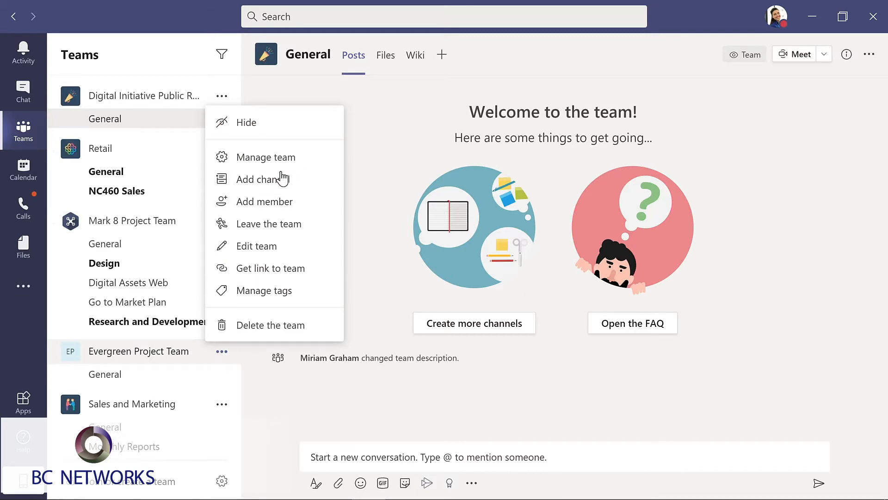
pyautogui.click(261, 203)
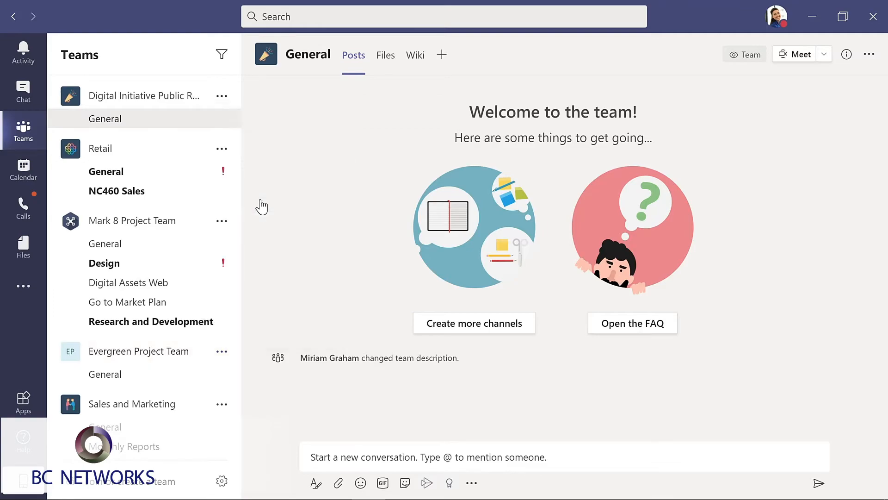
pyautogui.write('nestor')
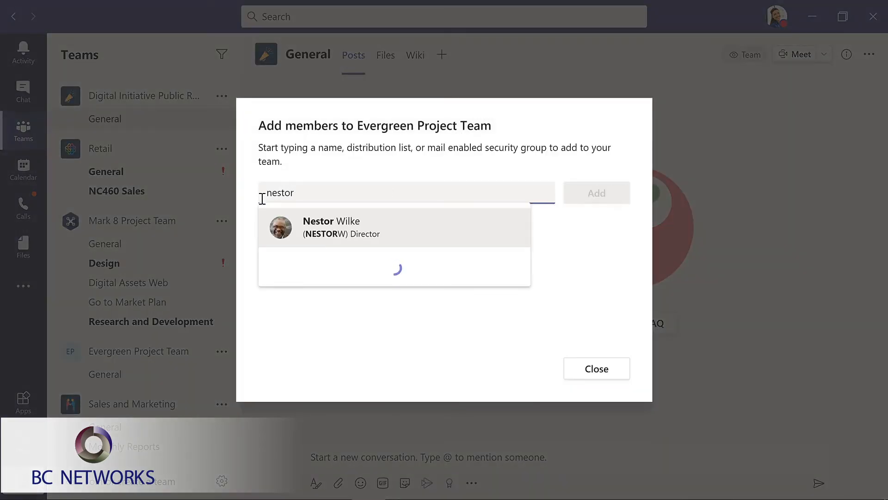
pyautogui.press('Return')
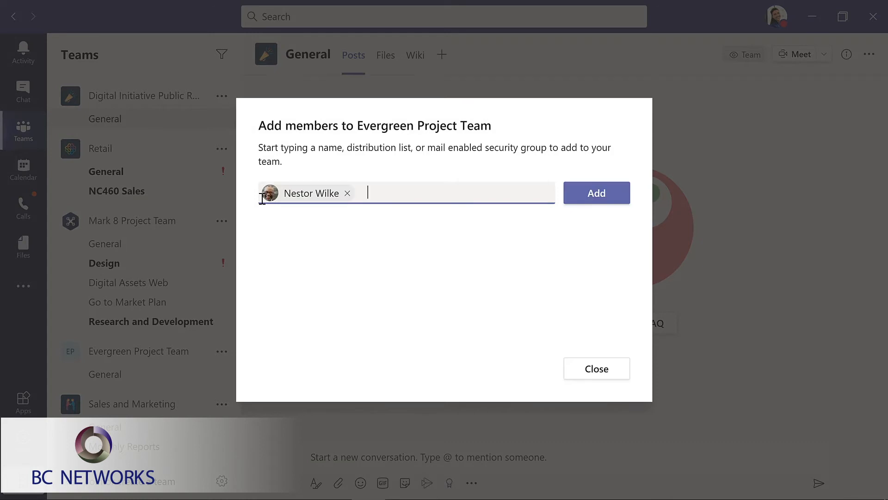
pyautogui.click(601, 194)
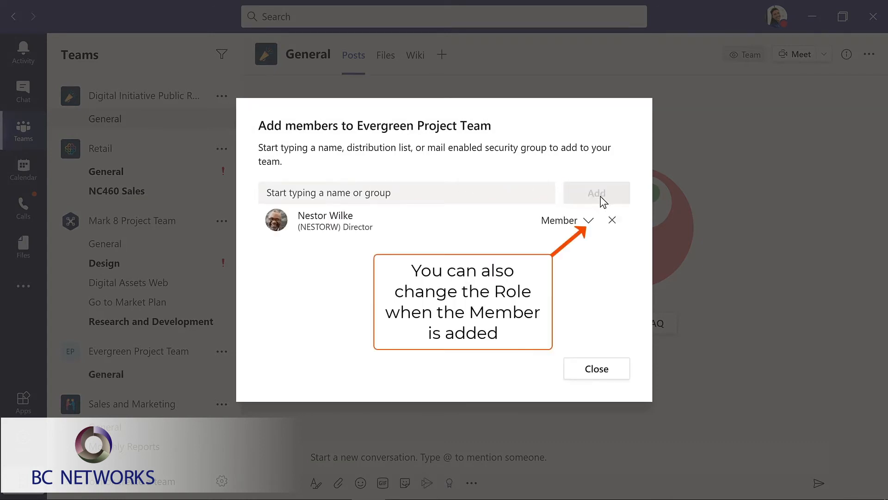
pyautogui.click(594, 363)
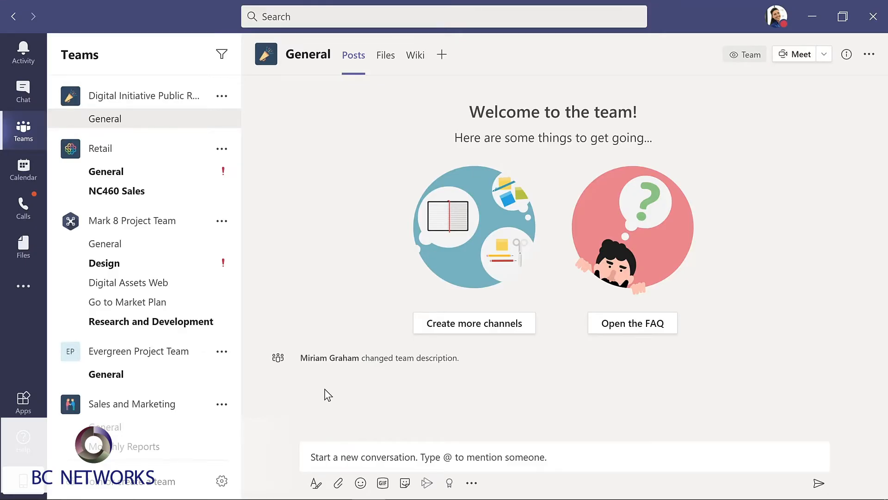
# Change the Director's role in Evergreen Project Team to Owner.
pyautogui.click(222, 352)
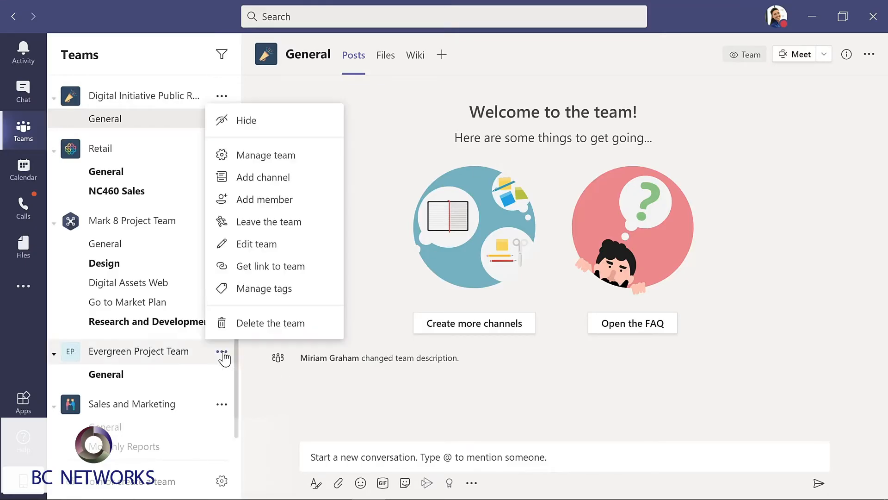
pyautogui.click(273, 156)
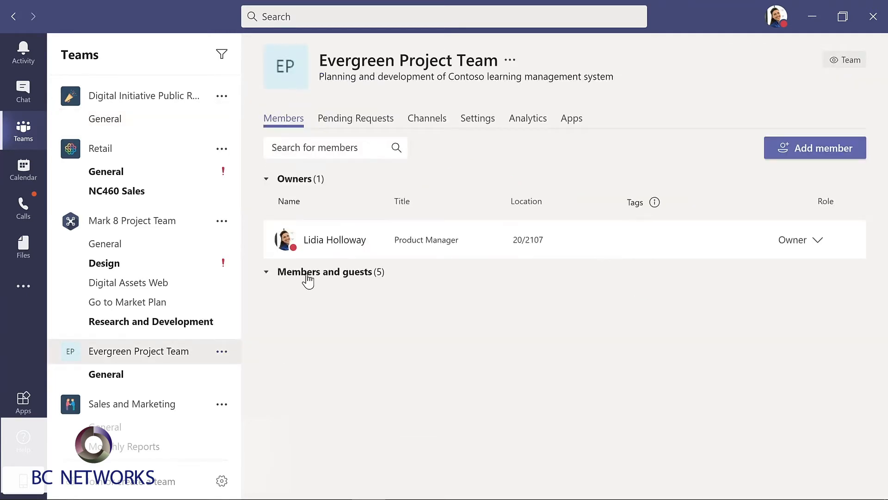
pyautogui.click(307, 276)
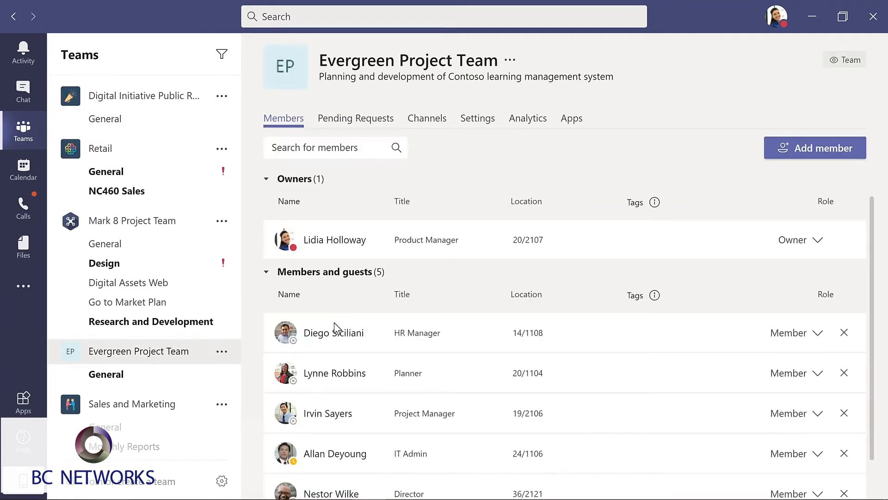
pyautogui.scroll(-1, 339, 336)
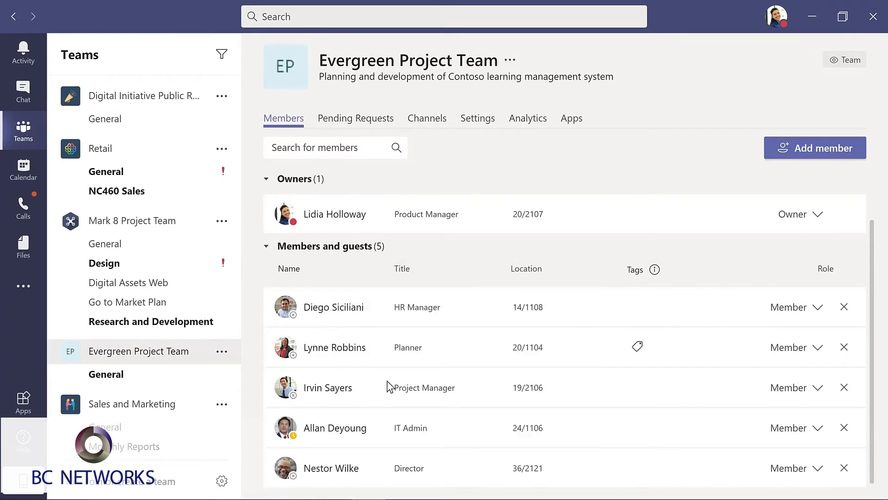
pyautogui.click(817, 471)
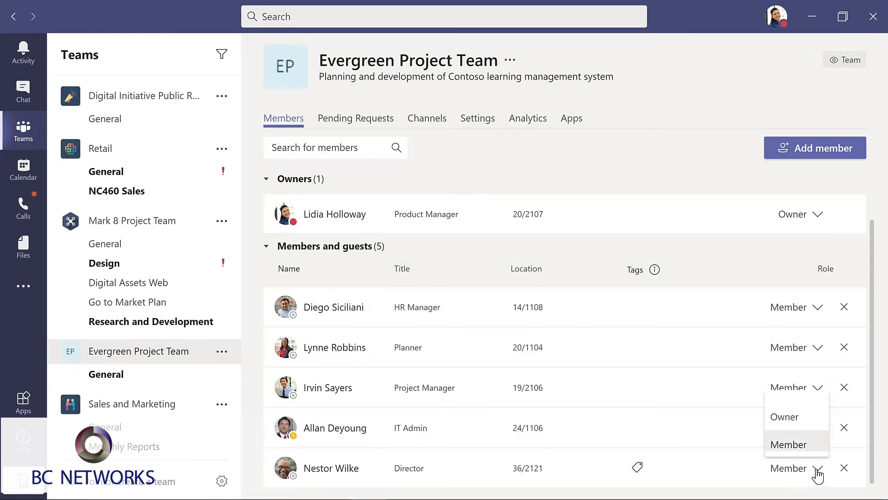
pyautogui.click(791, 419)
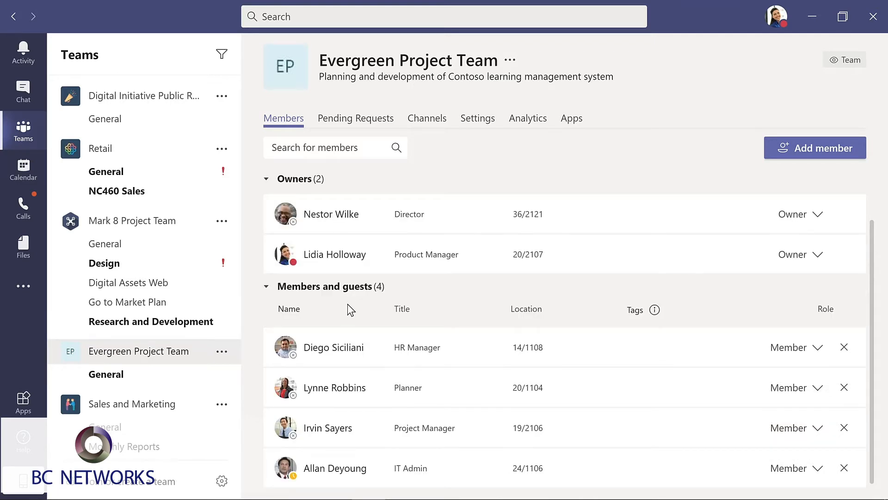
# Start an announcement in Evergreen Project Team's General channel with a "Welcome" headline addressing the Director by first name.
pyautogui.click(119, 373)
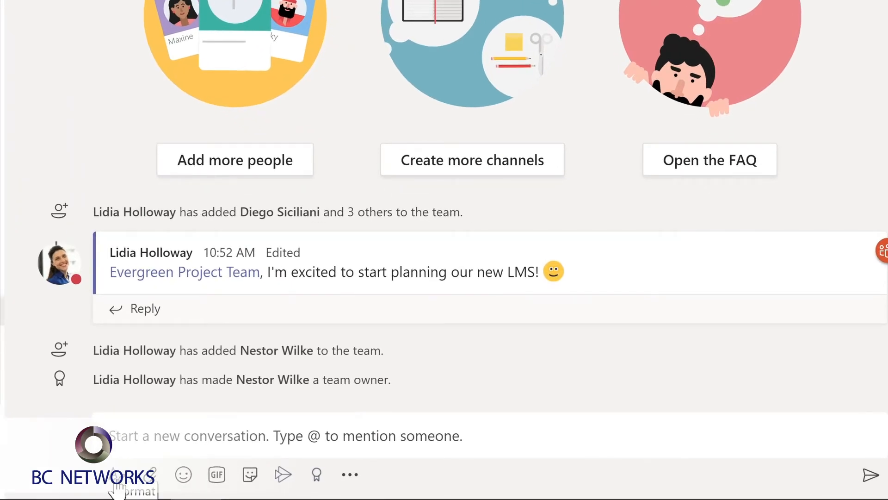
pyautogui.click(117, 479)
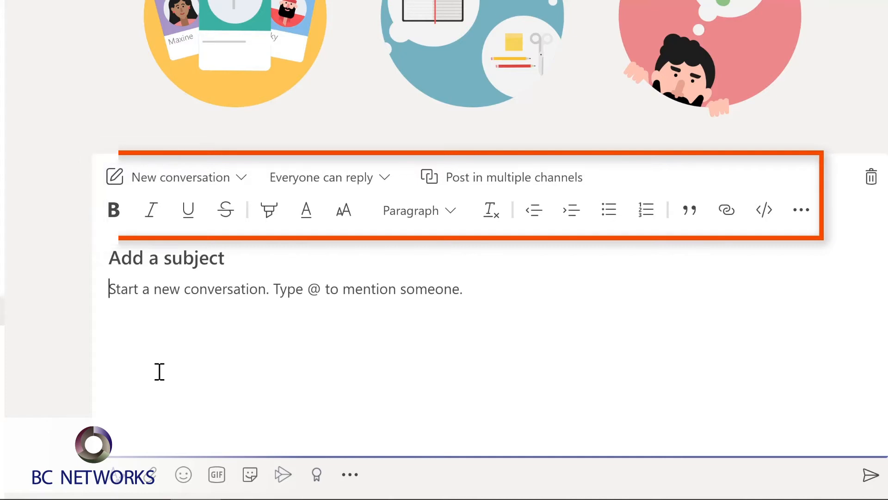
pyautogui.click(243, 187)
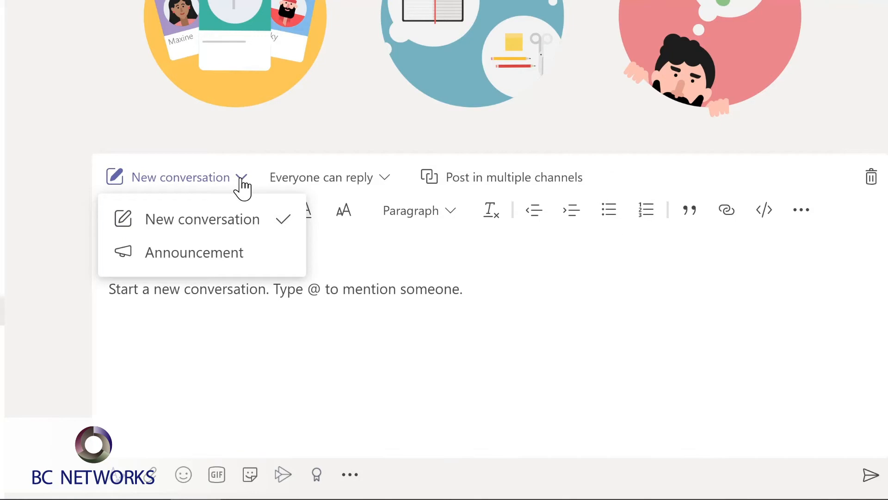
pyautogui.click(205, 256)
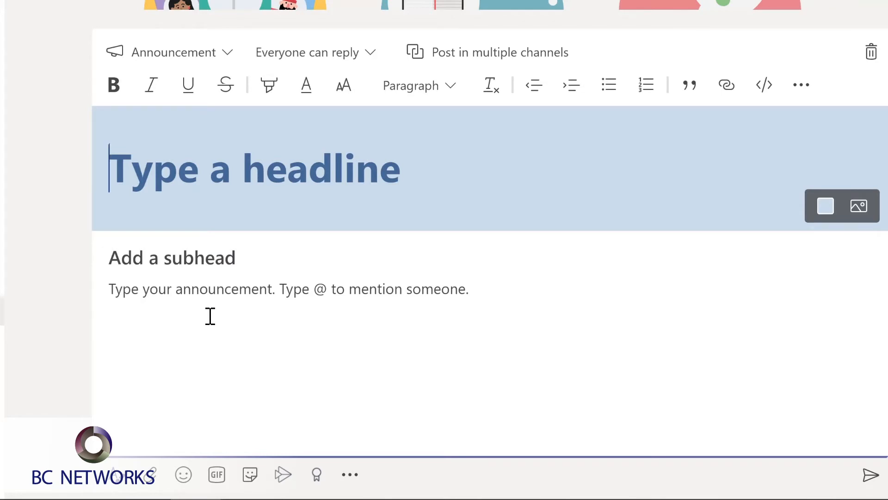
pyautogui.write('Welcome Nestor!')
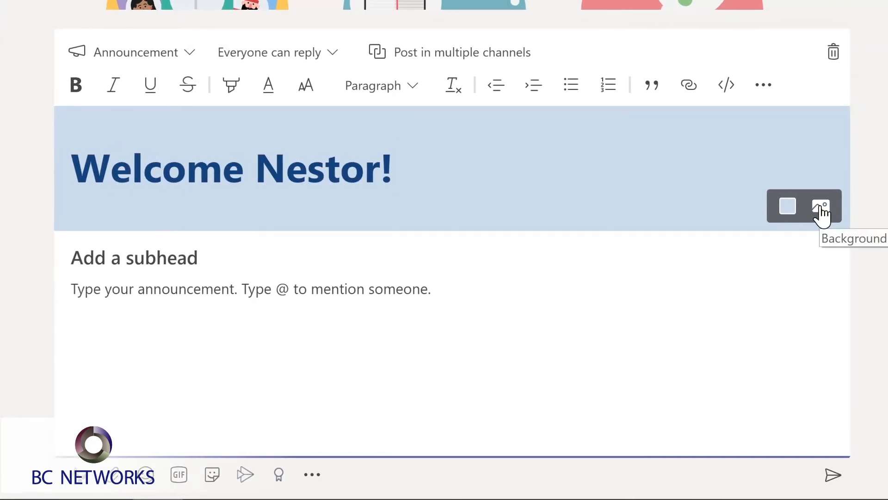
# Give the headline a dark teal background and post the announcement with a subhead and message welcoming the Director to Contoso and the LMS planning team.
pyautogui.click(777, 208)
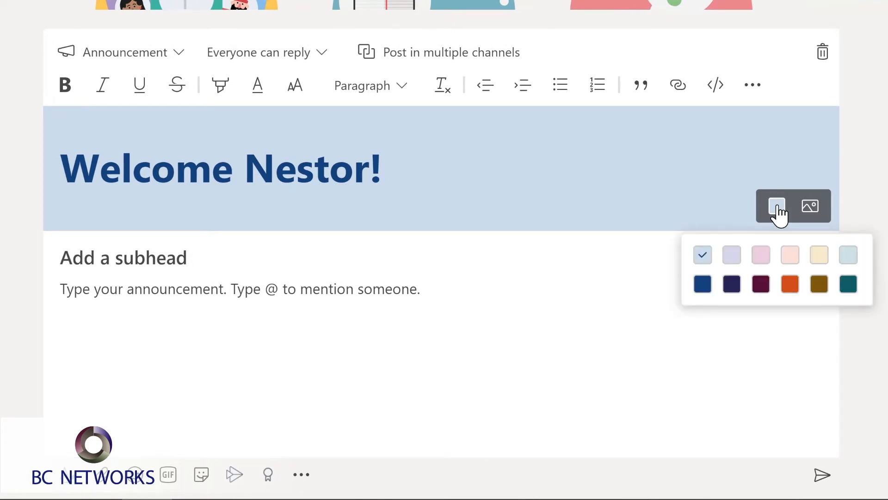
pyautogui.click(848, 285)
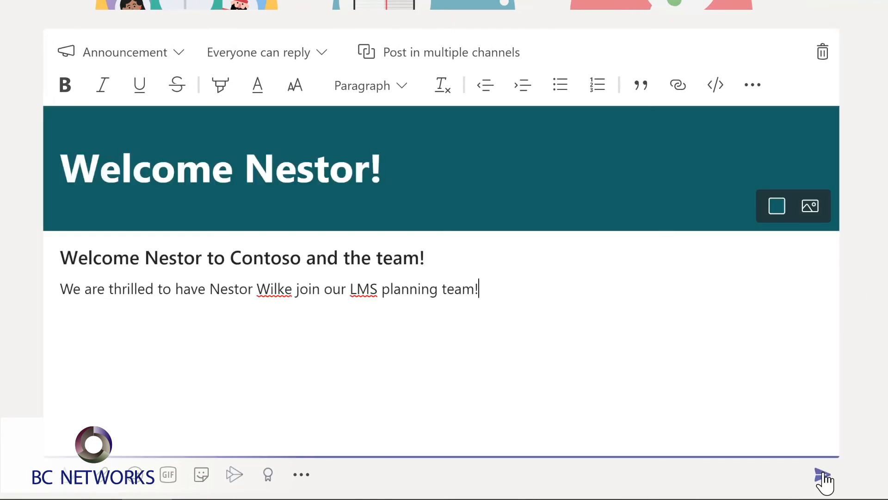
pyautogui.click(823, 477)
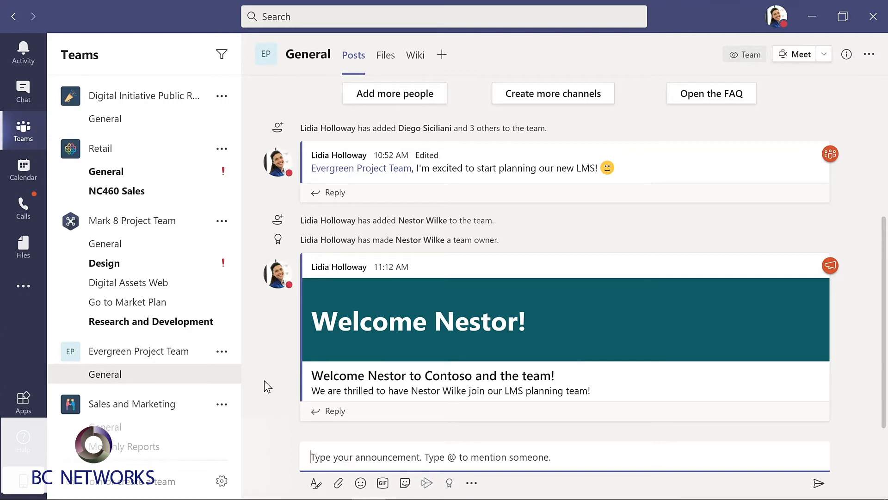
# Start a new channel in Evergreen Project Team named "Design" with the description "Design and planning of LMS".
pyautogui.click(222, 353)
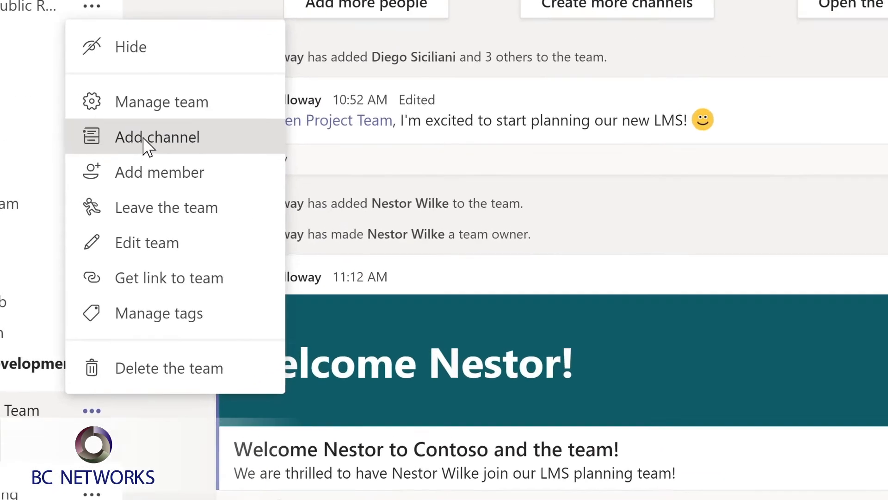
pyautogui.click(250, 178)
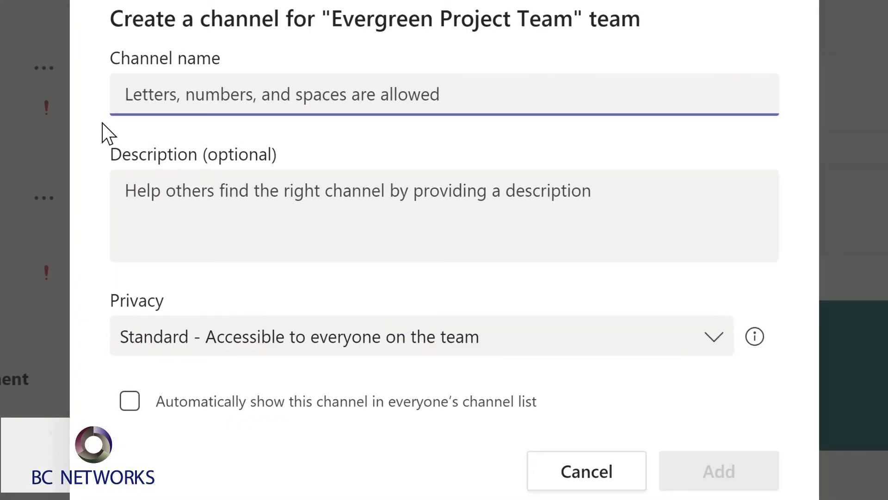
pyautogui.write('D')
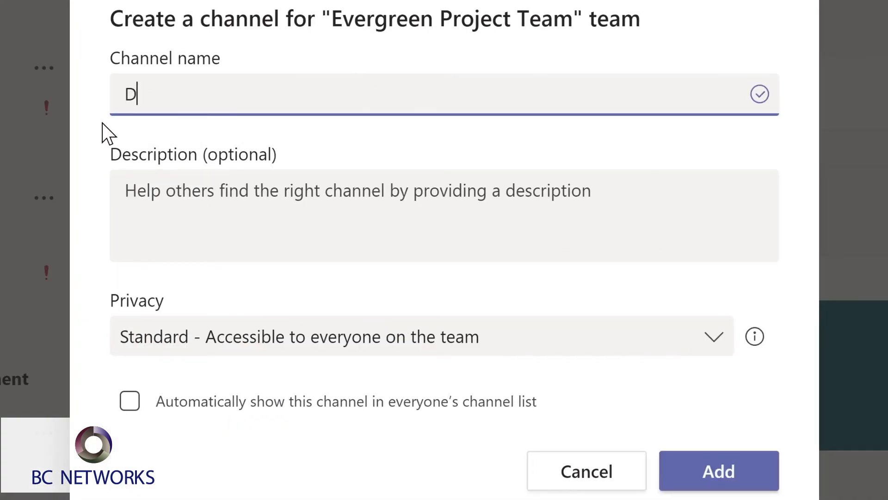
pyautogui.write('es')
pyautogui.write('ign')
pyautogui.click(140, 190)
pyautogui.write('Design and planning of LMS')
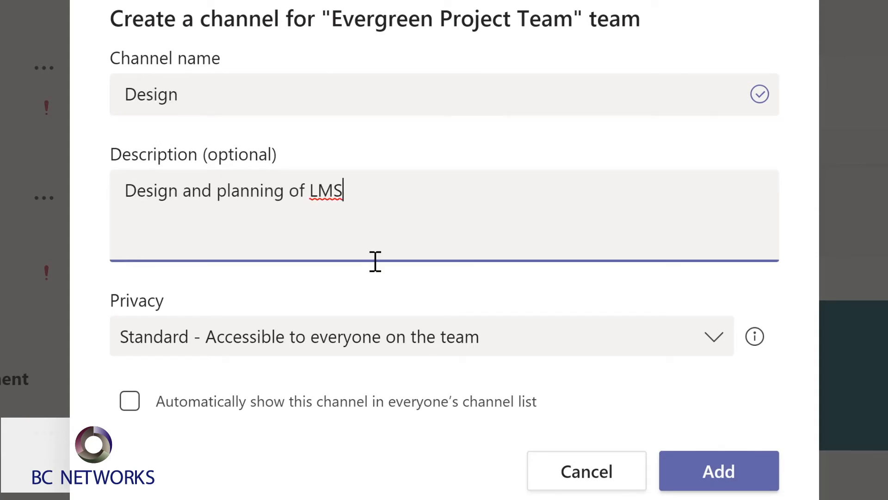
# Keep the channel's privacy at Standard, show it automatically in everyone's channel list, and add the channel.
pyautogui.click(719, 346)
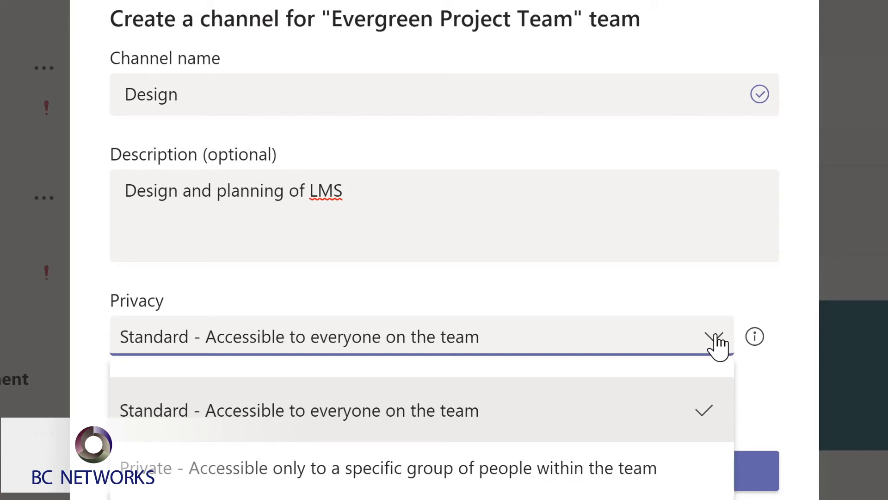
pyautogui.click(678, 290)
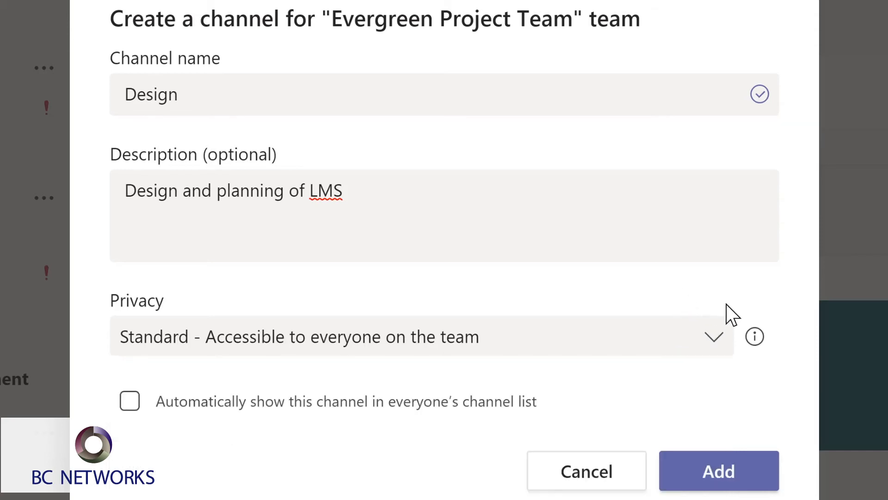
pyautogui.click(130, 401)
pyautogui.click(730, 474)
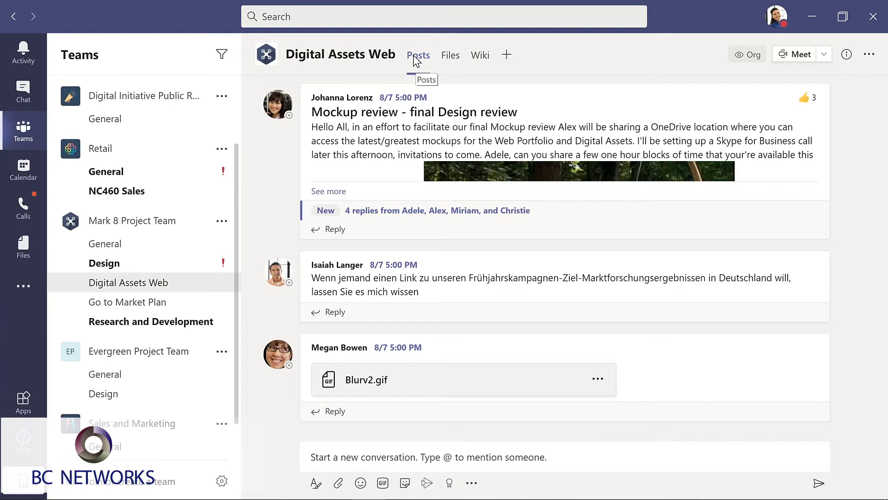
# Examine the Digital Assets Web channel's files, the options for opening Product Launch.pptx, and the channel's wiki.
pyautogui.click(453, 59)
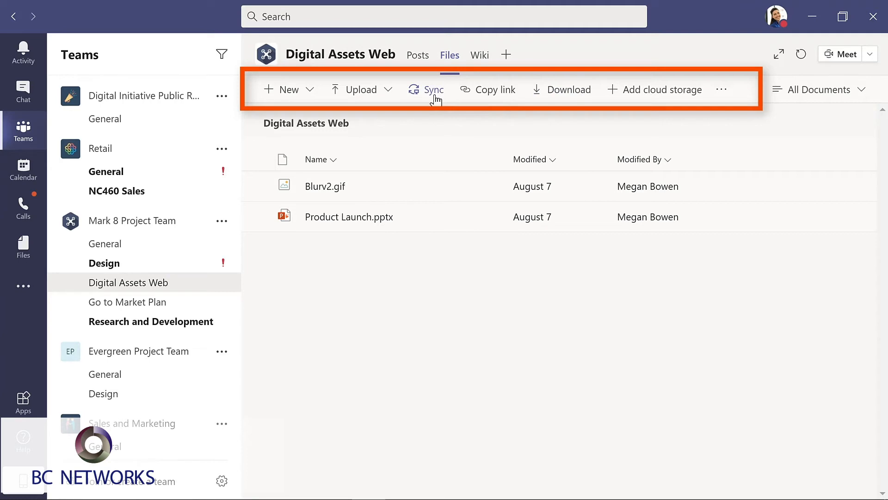
pyautogui.click(487, 218)
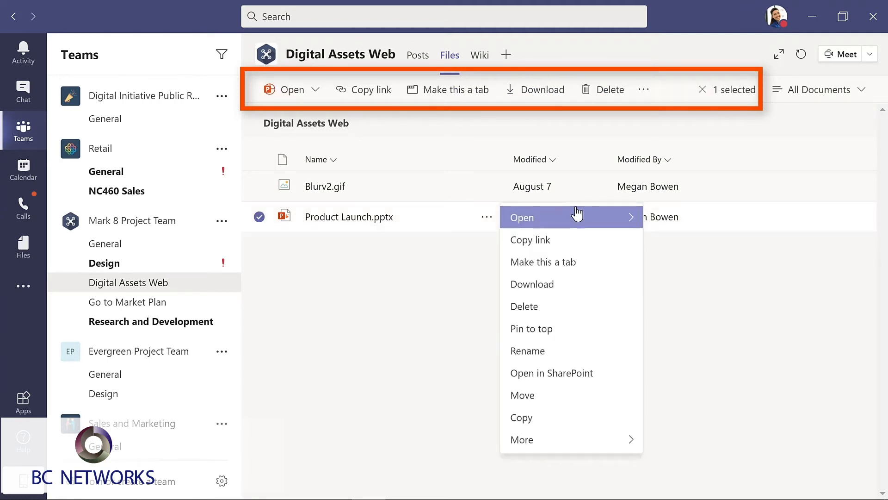
pyautogui.moveTo(630, 222)
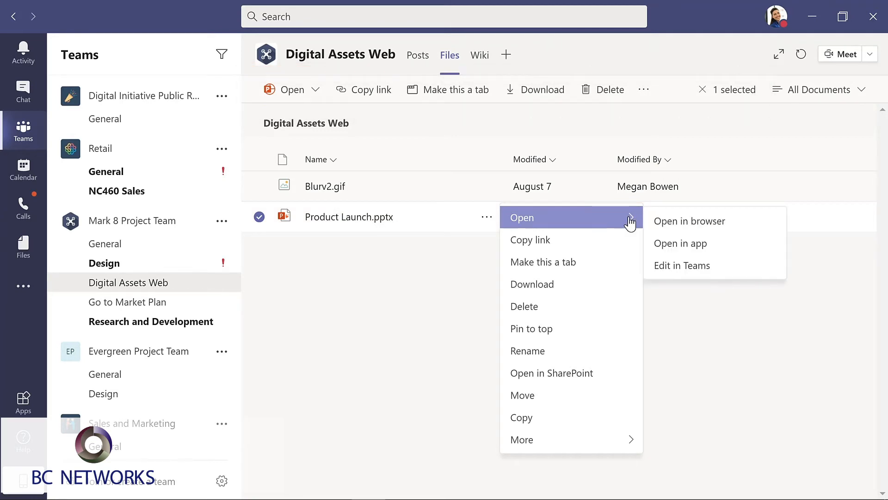
pyautogui.click(477, 122)
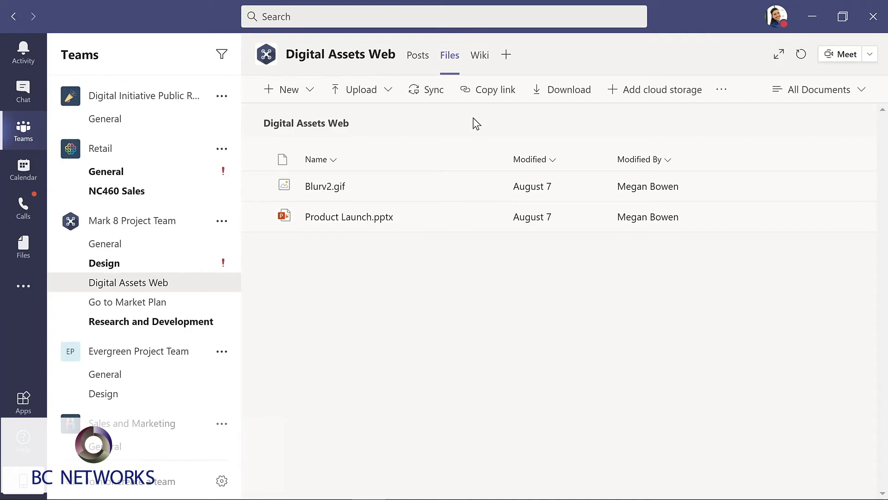
pyautogui.click(479, 58)
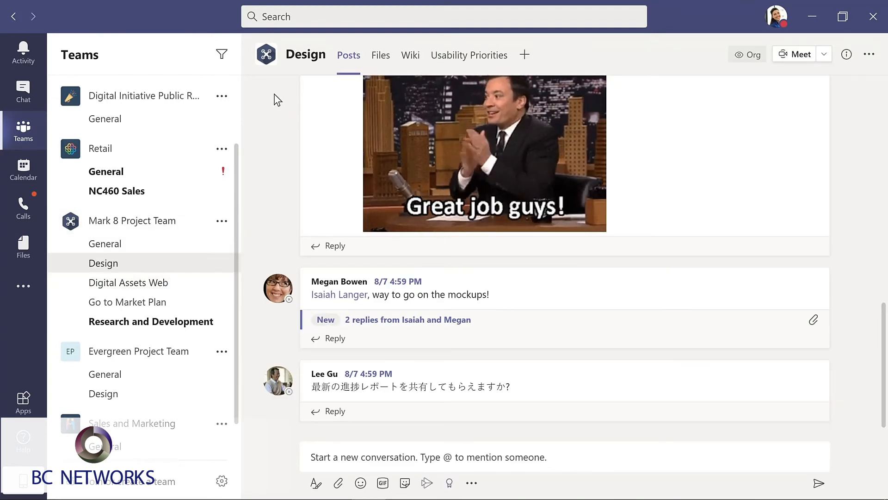
# View the Usability Priorities document in Mark 8 Project Team's Design channel and bring up the choices for adding a tab.
pyautogui.click(468, 58)
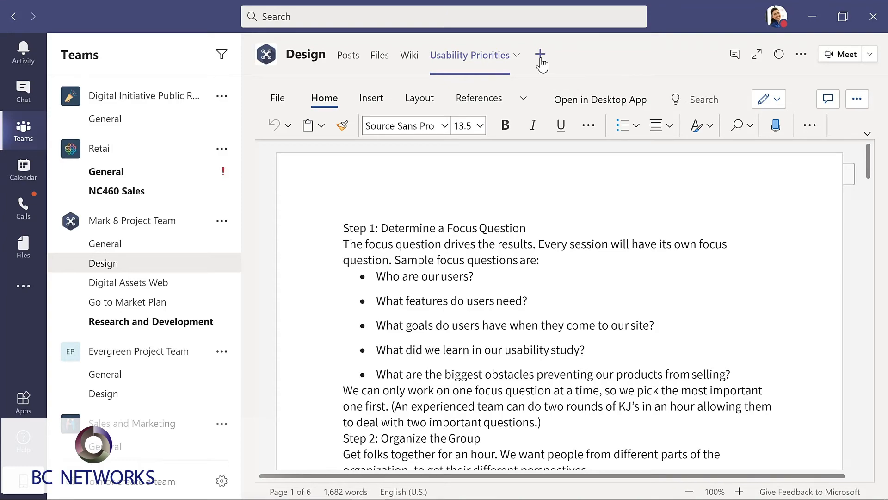
pyautogui.click(540, 55)
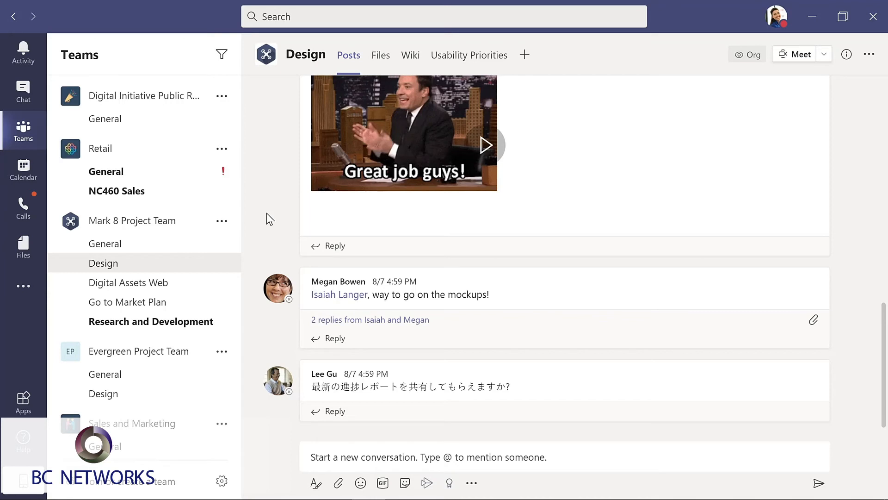
# Reply "Great job with a tight deadline!" to the post praising the mockups in Mark 8 Project Team's Design channel.
pyautogui.click(331, 340)
pyautogui.write('Great job with')
pyautogui.write('a ')
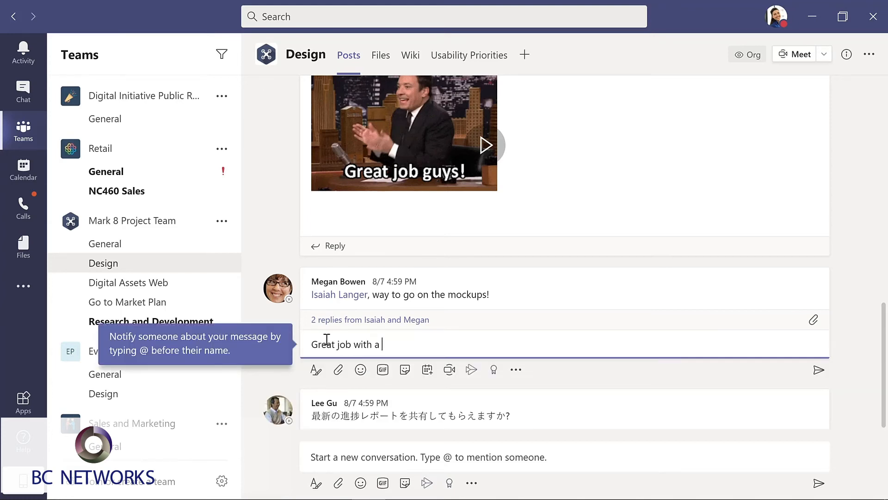
pyautogui.write('tight deadline!')
pyautogui.press('Return')
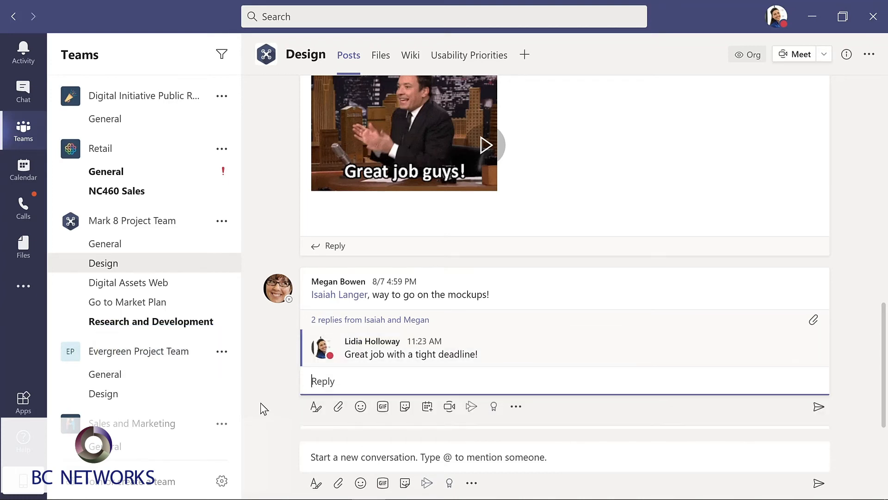
# Start a new conversation in the Design channel and attach Contoso Marketing Principles-2021.pptx from the computer.
pyautogui.click(320, 459)
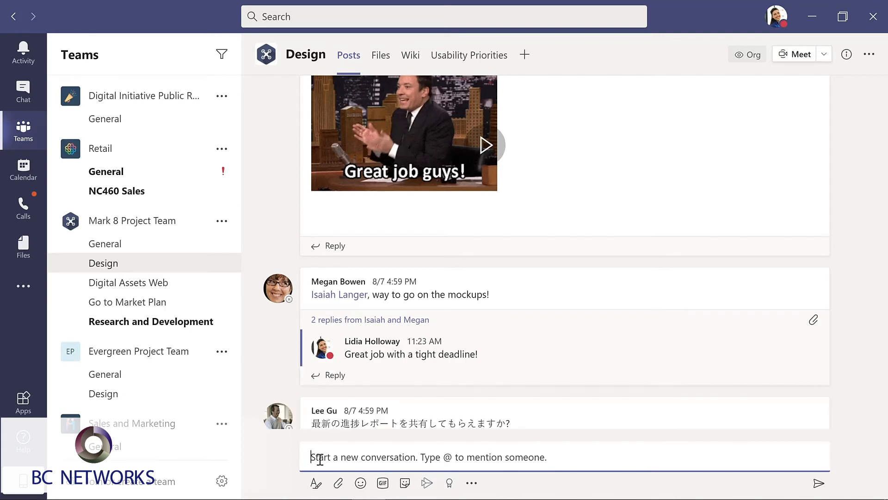
pyautogui.click(338, 484)
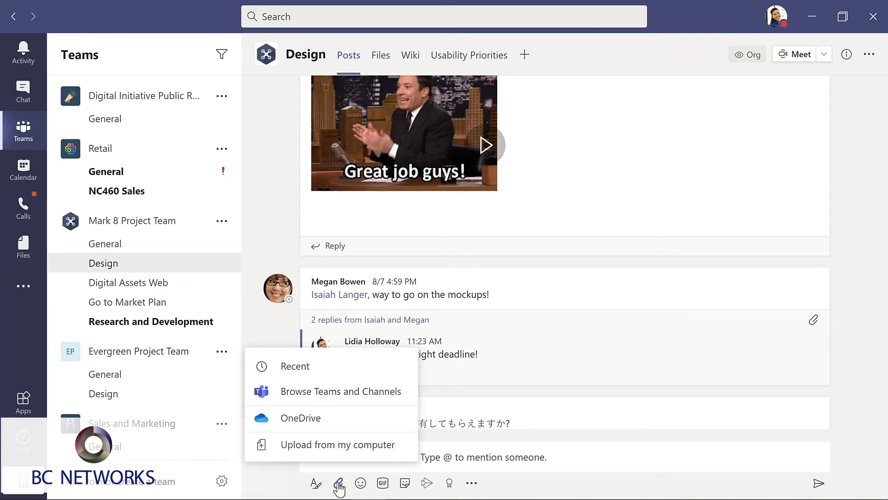
pyautogui.click(338, 445)
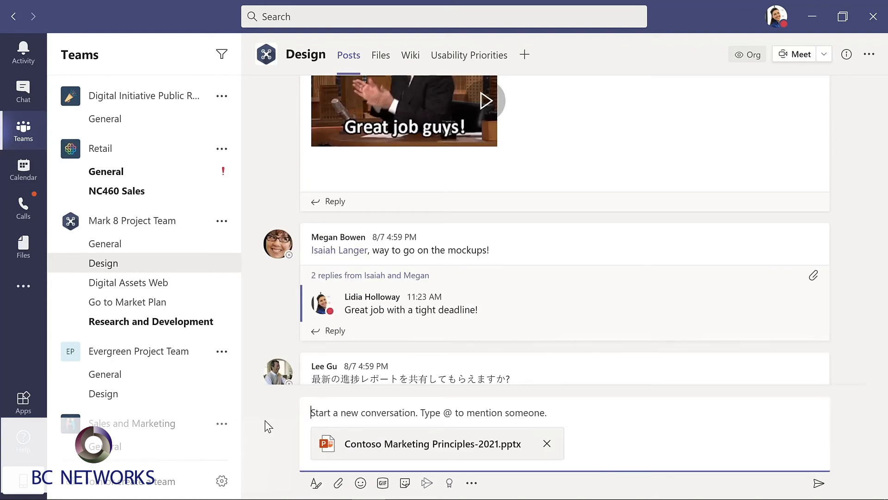
# Mention the Design channel, add ", please review this presentation for our upcoming meeting." and send the message.
pyautogui.write('@')
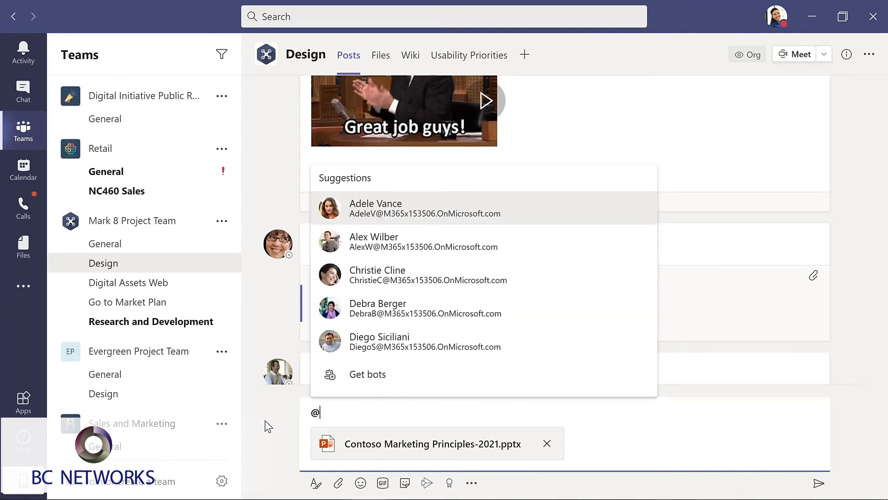
pyautogui.write('chann')
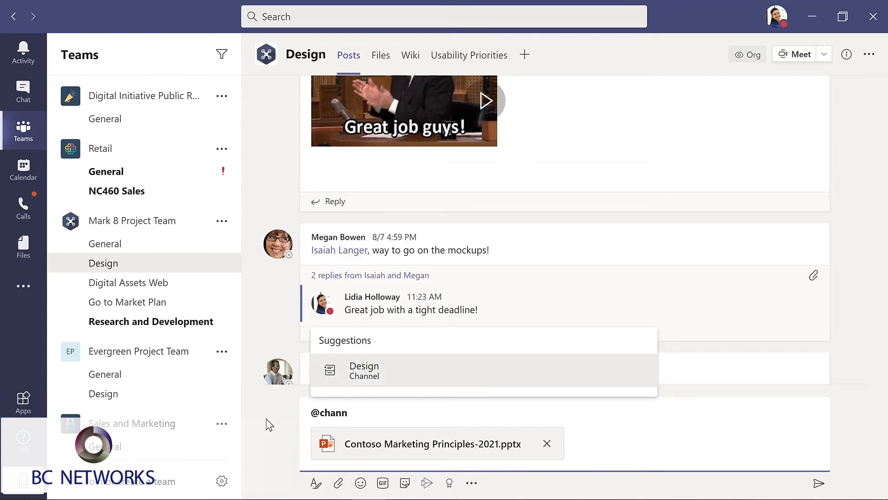
pyautogui.click(374, 377)
pyautogui.write(', please review this presentation for our upcoming meeting.')
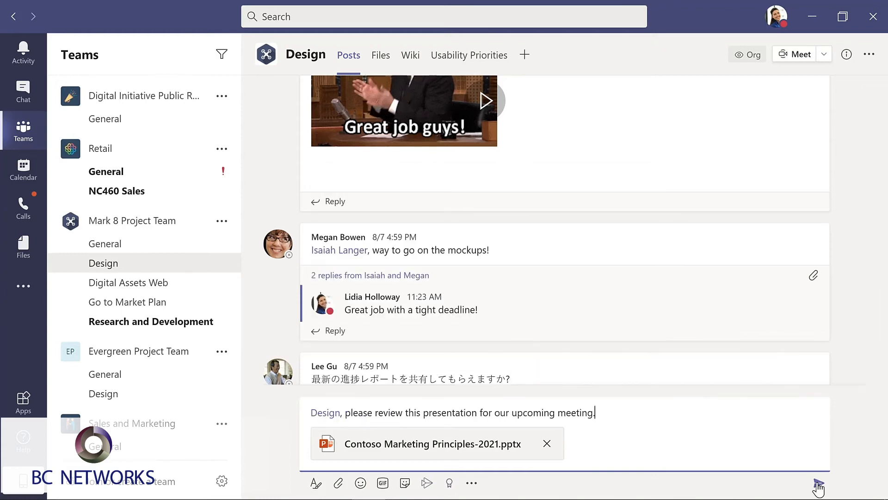
pyautogui.click(817, 483)
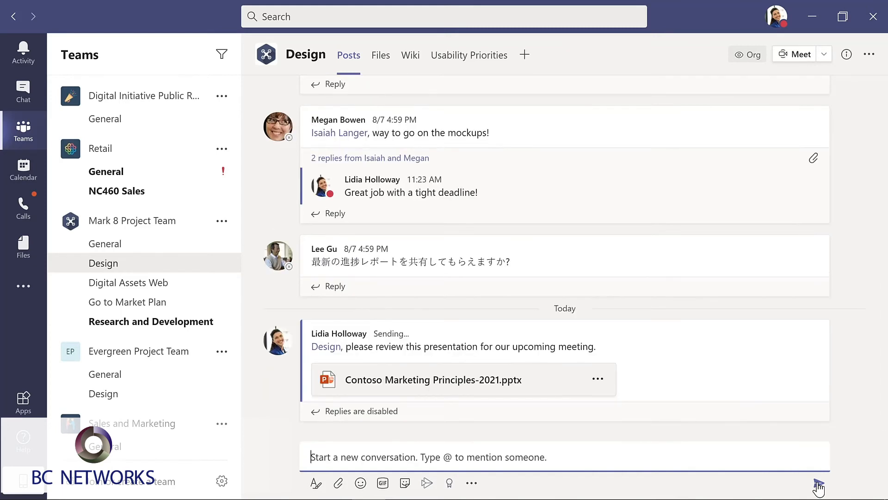
# Check the further message options of the post praising the mockups and give it a heart reaction.
pyautogui.moveTo(668, 131)
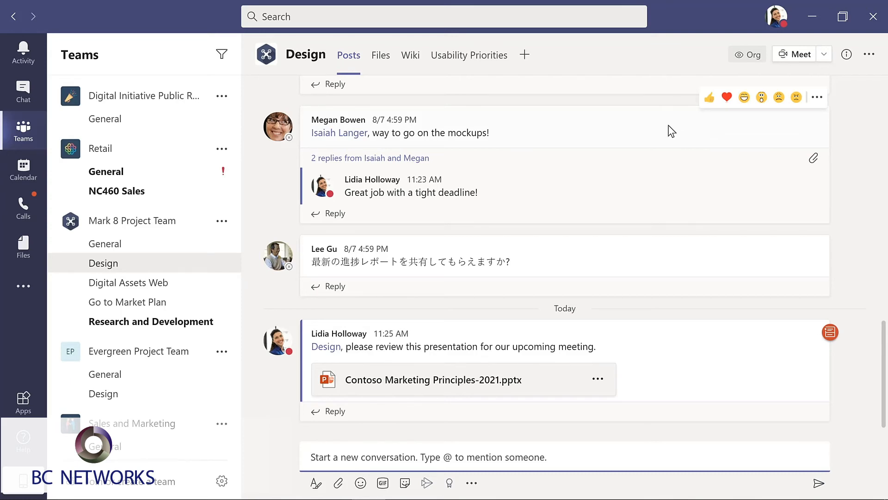
pyautogui.click(727, 98)
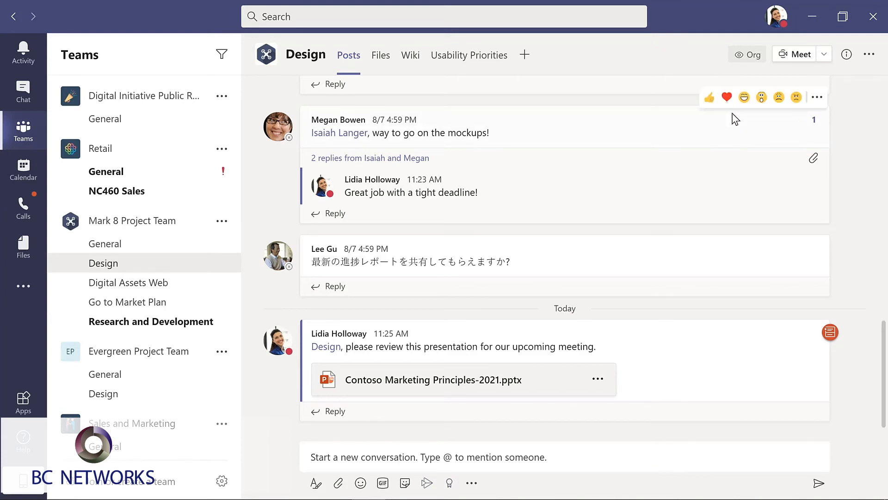
pyautogui.click(817, 99)
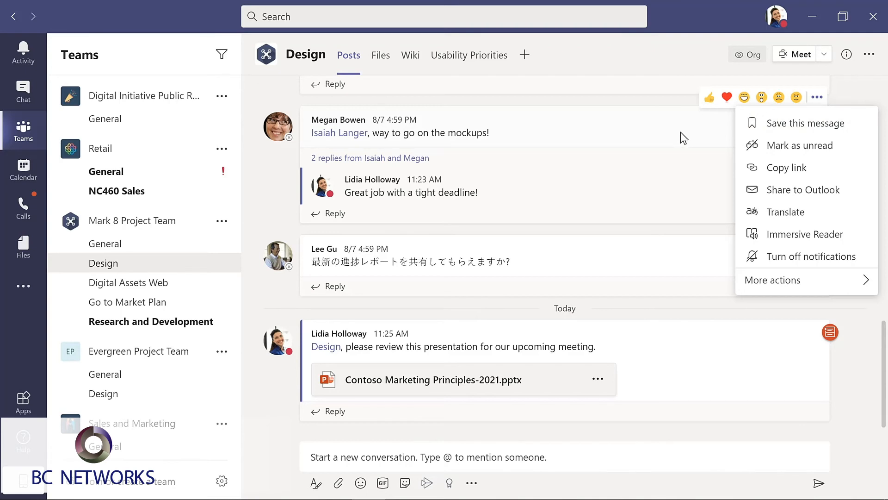
pyautogui.click(726, 97)
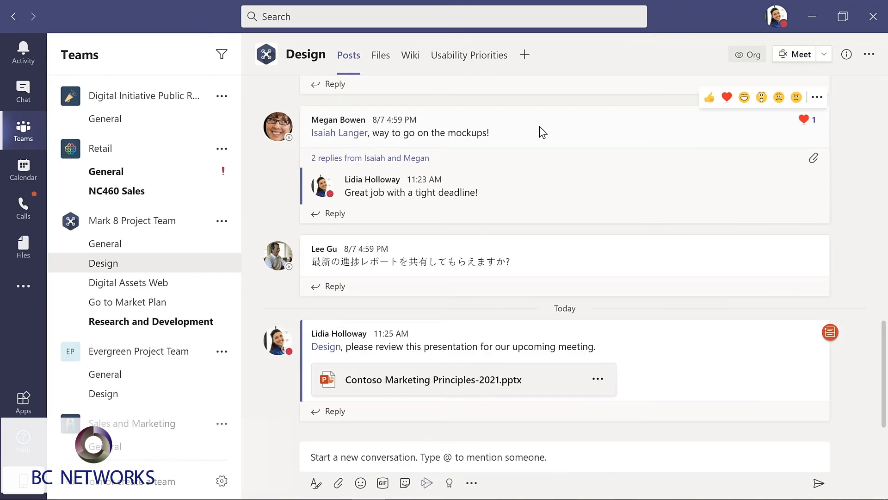
# Start a new private chat addressed to the IT Admin.
pyautogui.click(24, 90)
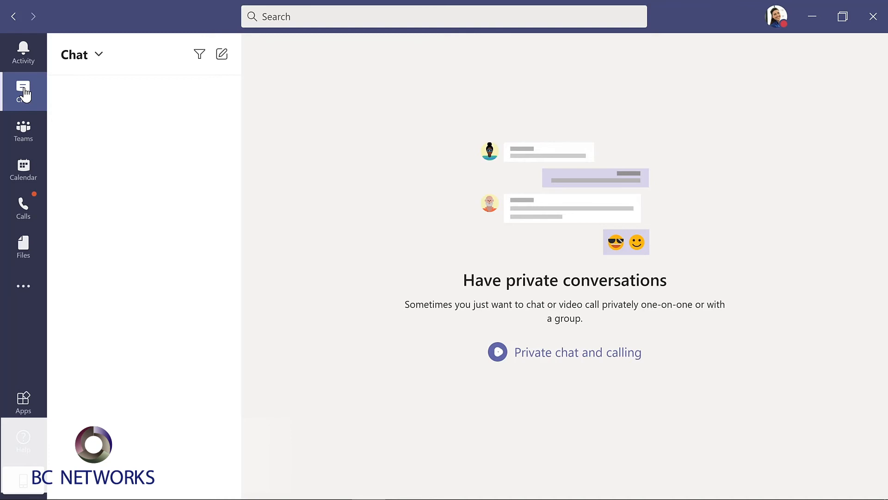
pyautogui.click(223, 57)
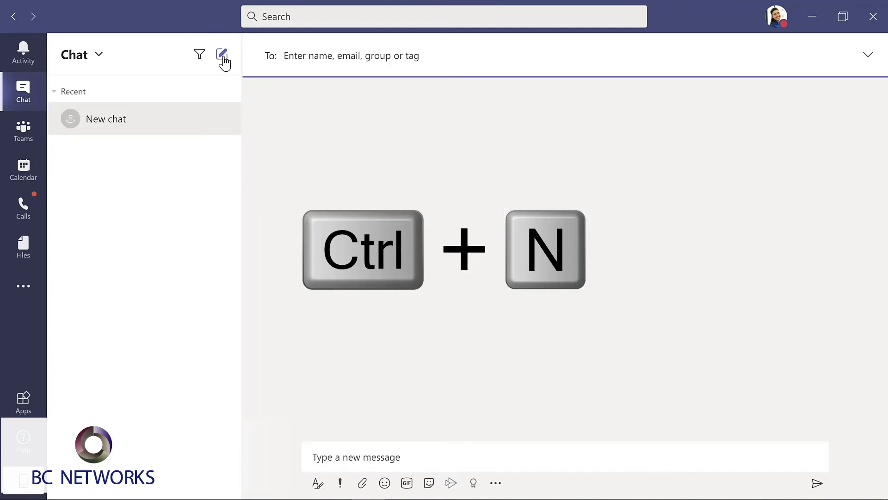
pyautogui.write('all')
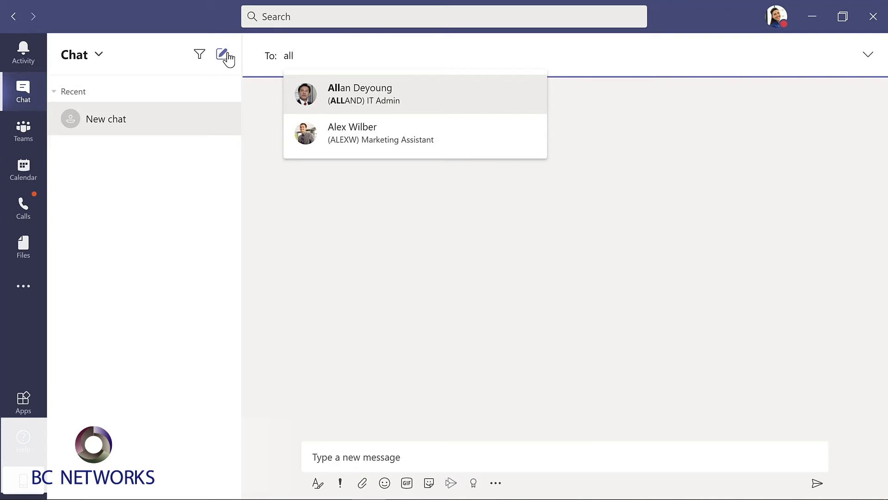
pyautogui.press('Return')
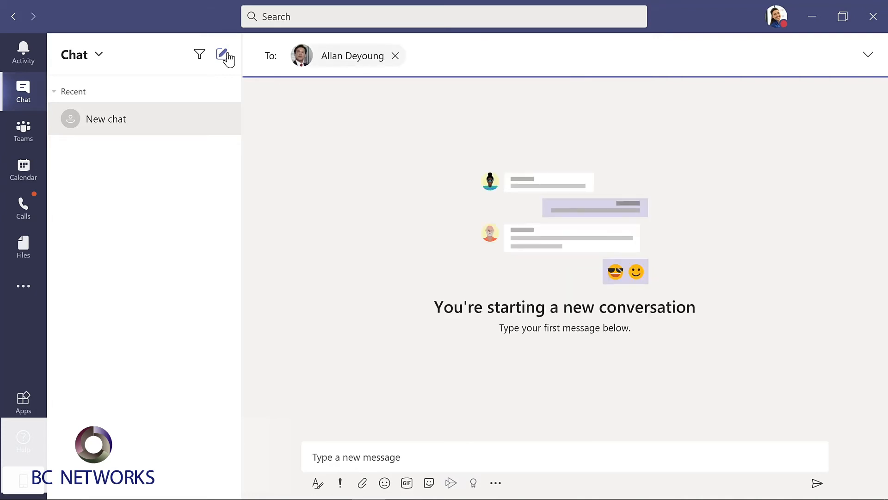
# Send the IT Admin the message "What's the update on the new laptops for my project team?".
pyautogui.click(356, 450)
pyautogui.write("What's the update on the new laptops for my project team?")
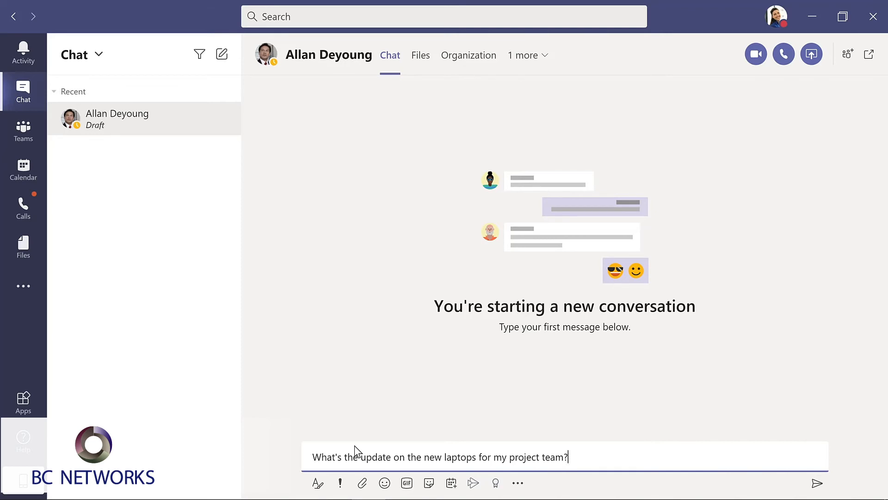
pyautogui.press('Return')
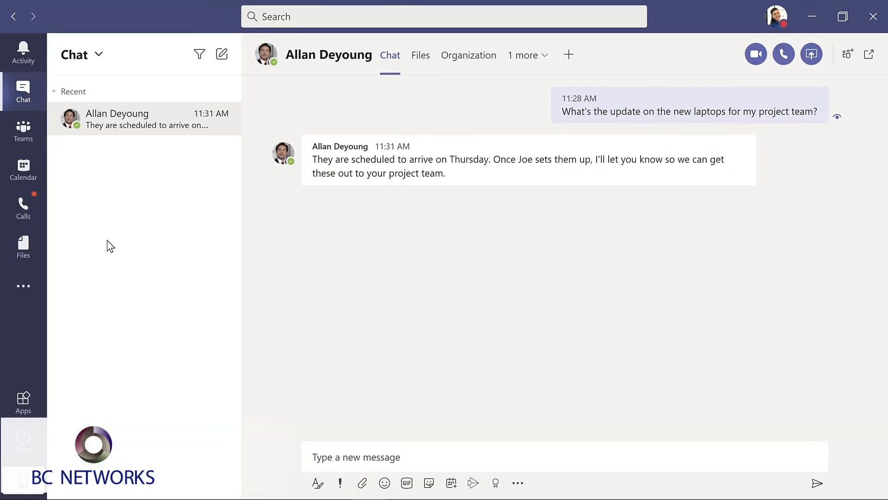
# Search the GIFs for "yay" and insert the one of people celebrating at a doorway into the chat message.
pyautogui.click(407, 483)
pyautogui.write('yay')
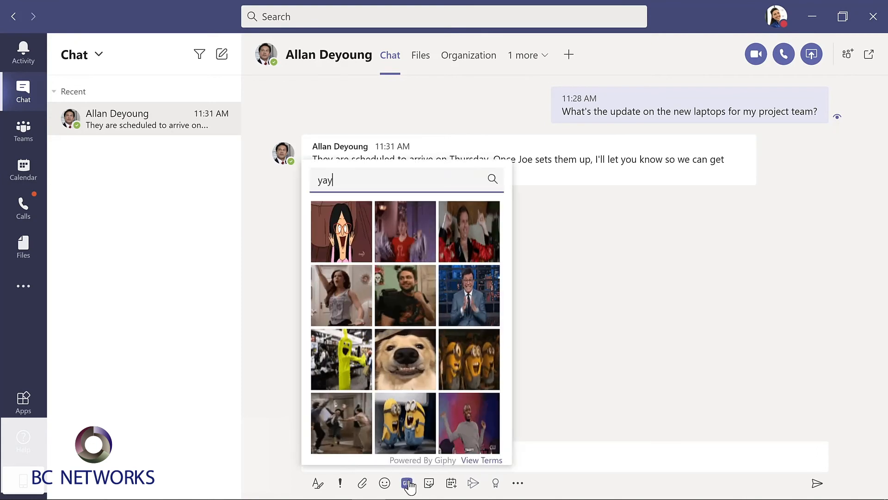
pyautogui.click(339, 422)
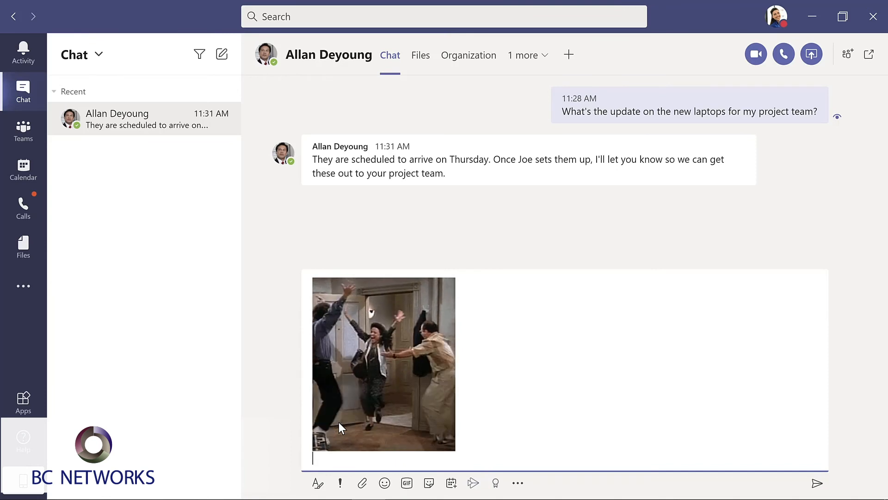
# Add the text "Thanks so much!" below the GIF and send the chat message.
pyautogui.write('Thanks')
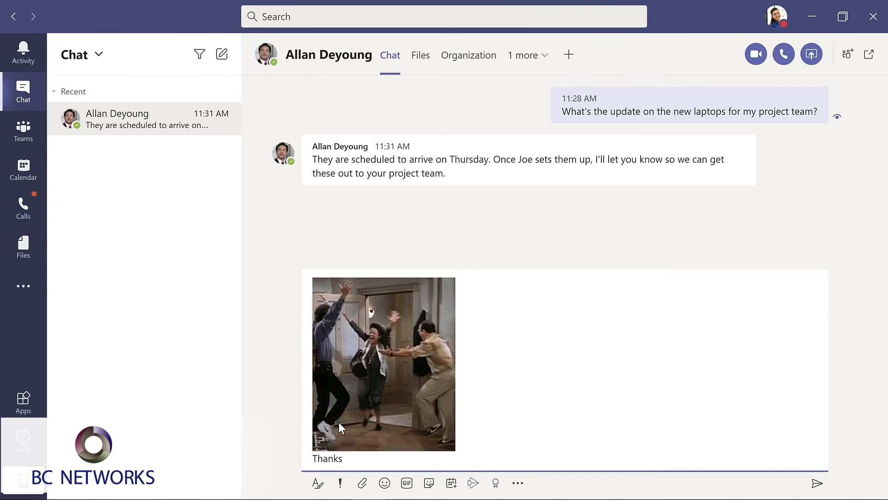
pyautogui.write(' so muc')
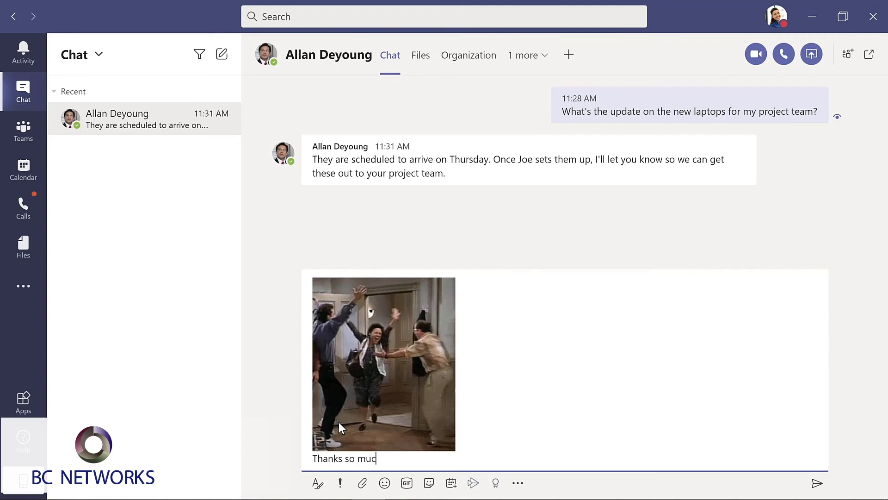
pyautogui.write('h!')
pyautogui.press('Return')
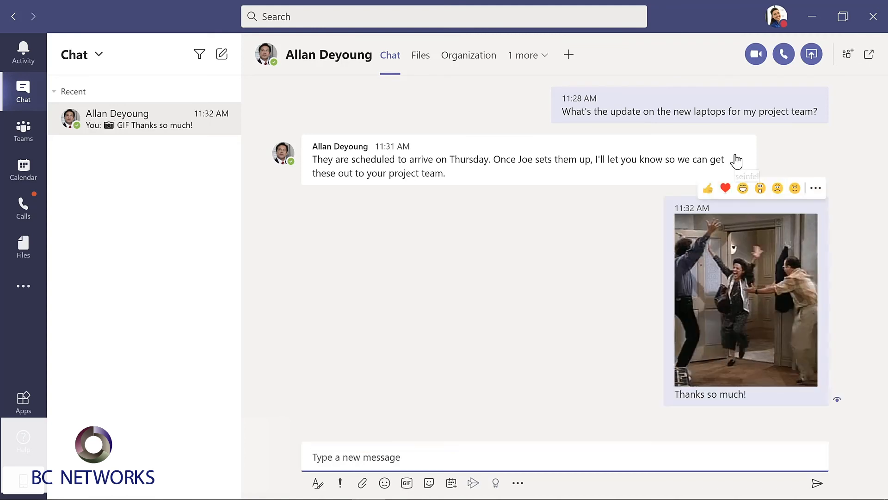
# Give the IT Admin's reply about the laptops a laughing reaction and pin the chat.
pyautogui.moveTo(725, 159)
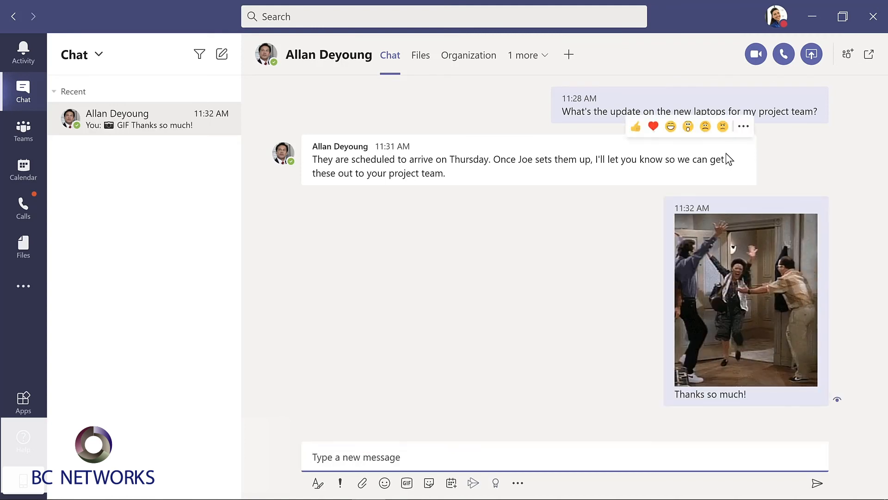
pyautogui.click(671, 128)
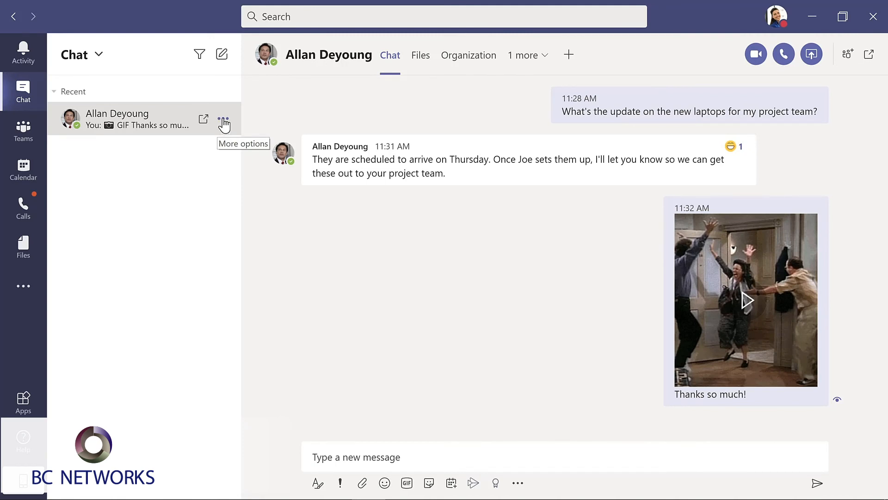
pyautogui.click(224, 121)
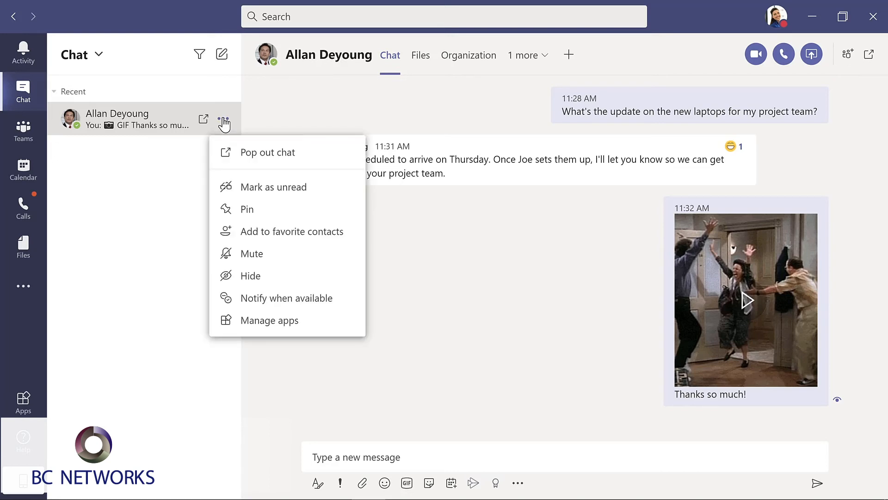
pyautogui.click(242, 211)
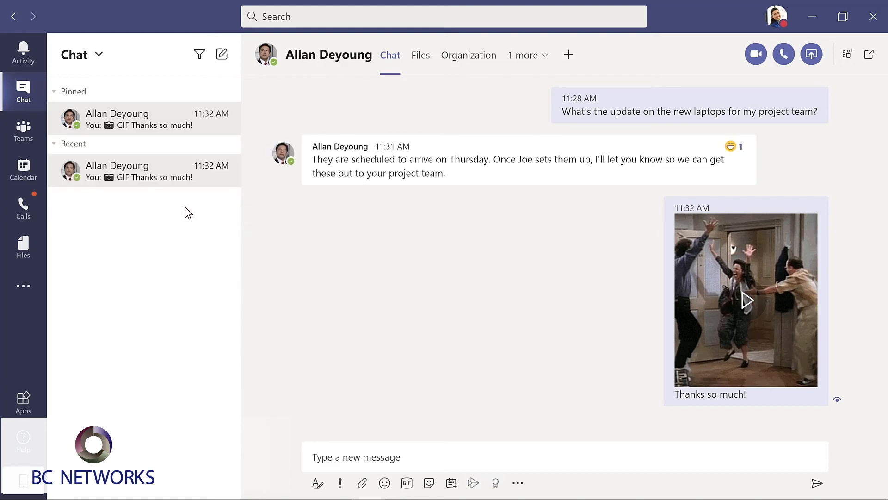
# Go to the calendar, view it as a full Week, and return it to the Work week view.
pyautogui.click(23, 169)
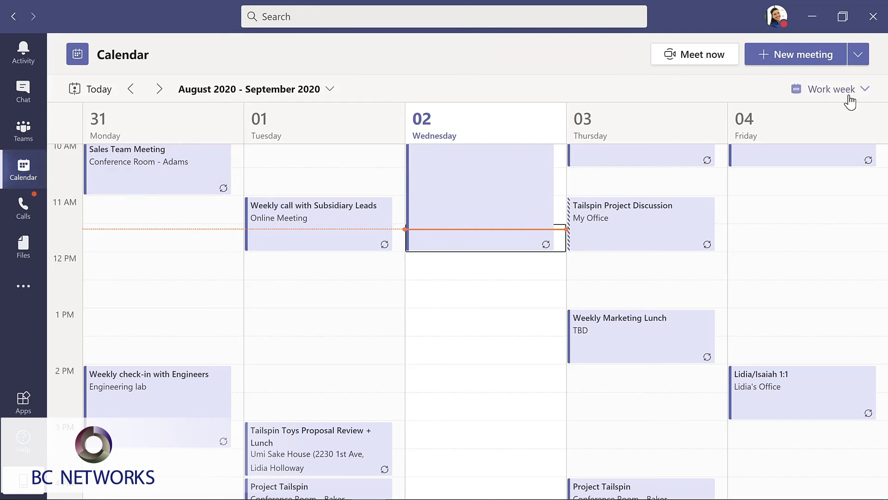
pyautogui.click(863, 90)
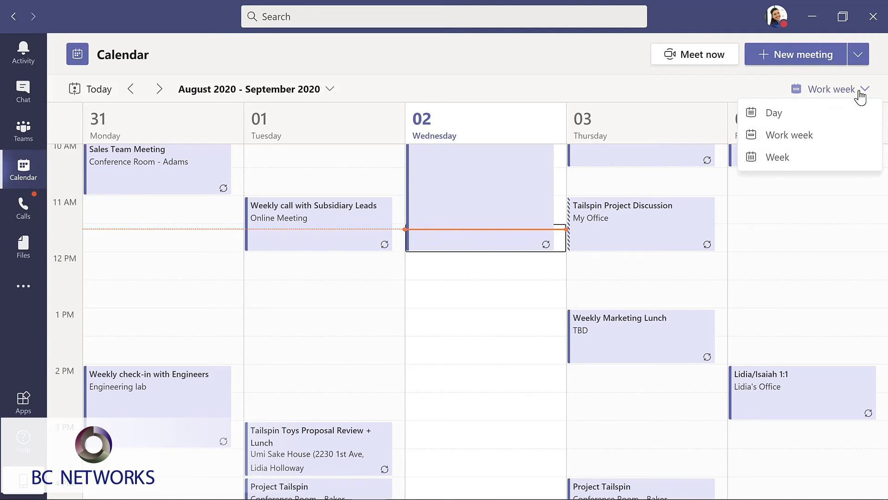
pyautogui.click(796, 158)
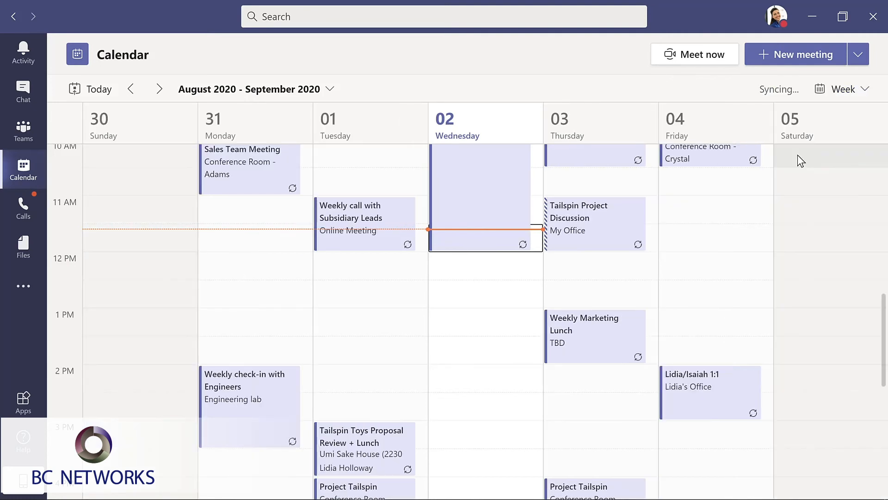
pyautogui.click(862, 91)
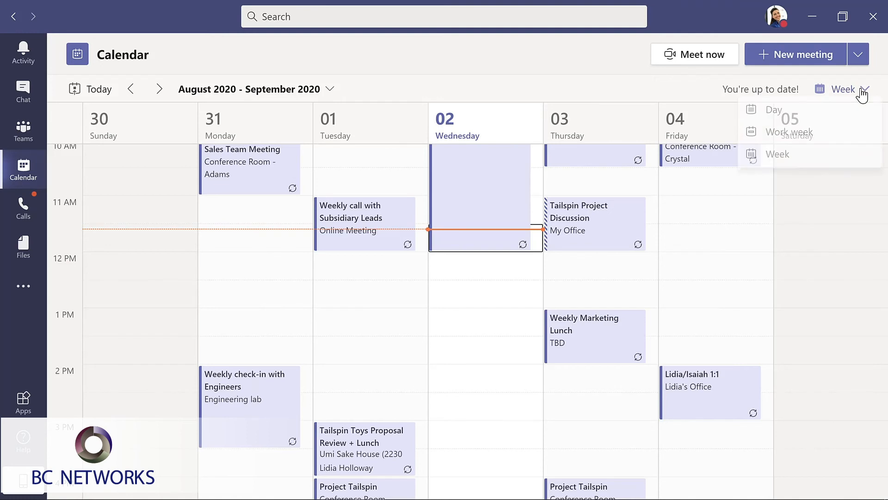
pyautogui.click(819, 137)
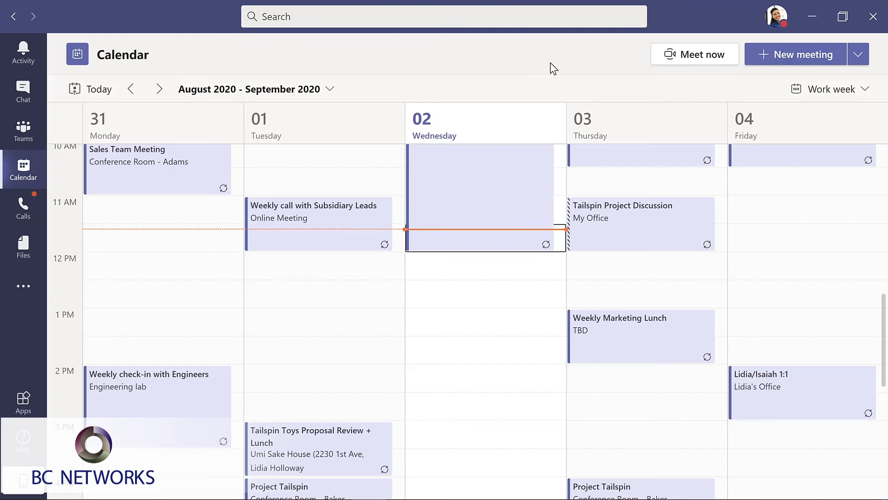
# Create a new meeting titled "Evergreen Design Meeting" and add the four project team members as required attendees.
pyautogui.click(785, 53)
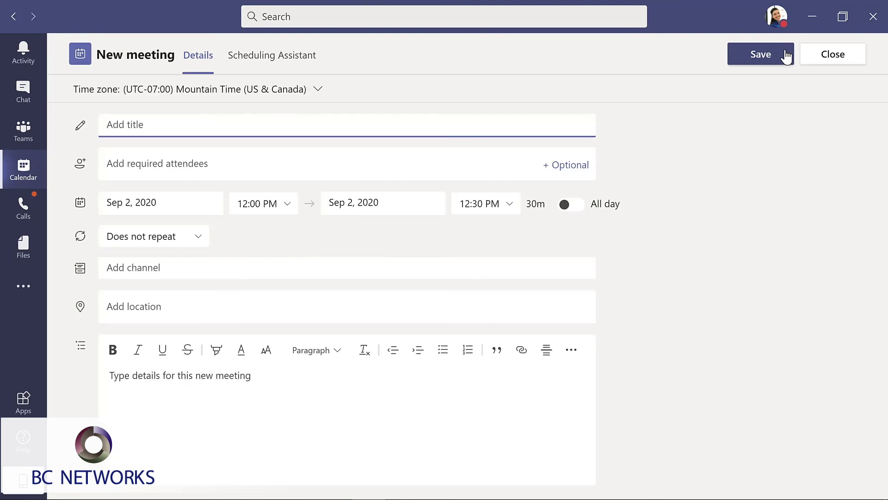
pyautogui.write('Evergreen Design Meeting')
pyautogui.click(218, 162)
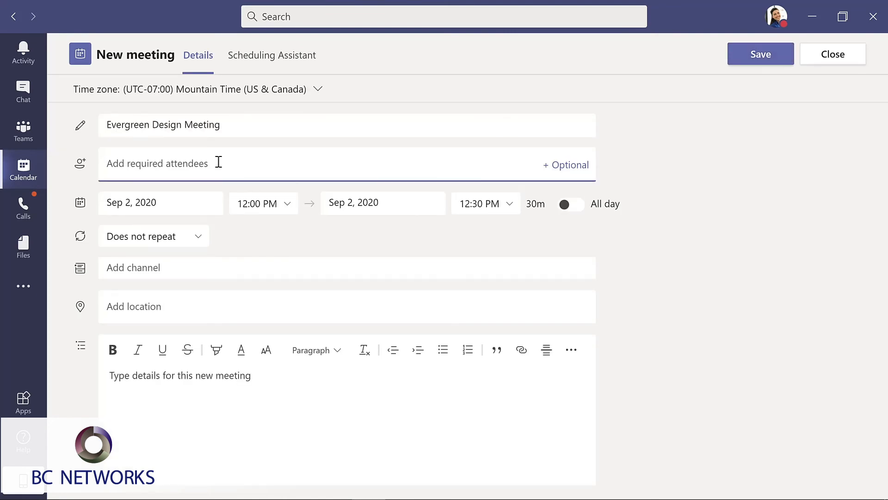
pyautogui.write('lynn')
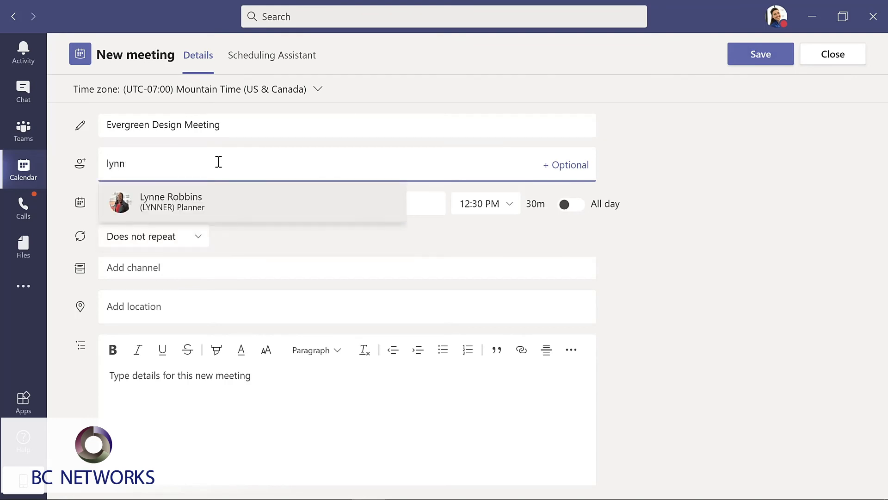
pyautogui.press('Return')
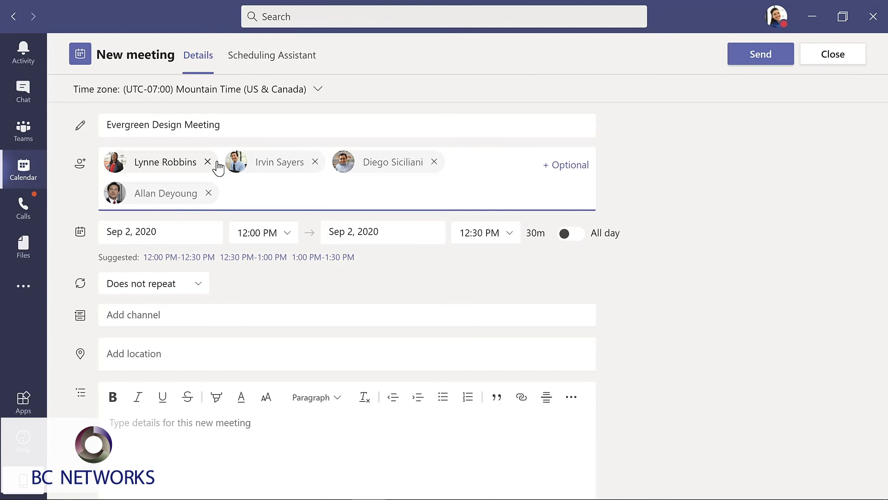
# Set the meeting date to Sep 8, 2020 and extend its end time to 1:00 PM in the Scheduling Assistant.
pyautogui.click(187, 228)
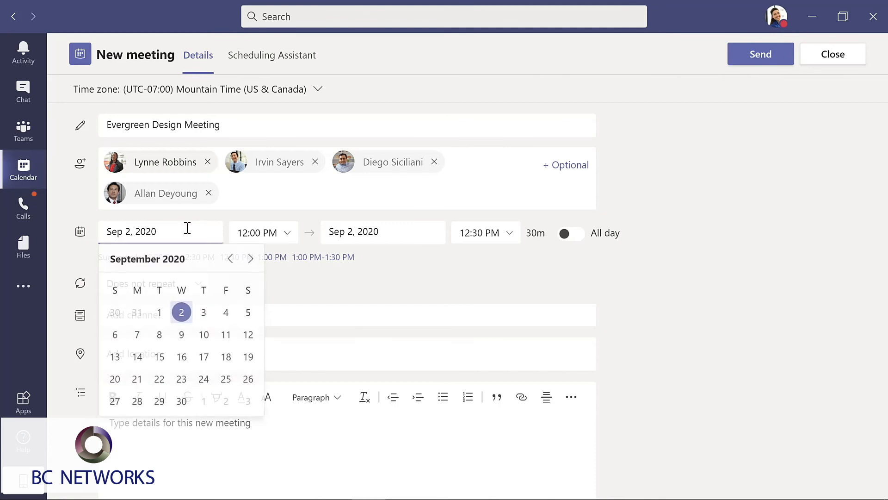
pyautogui.click(160, 336)
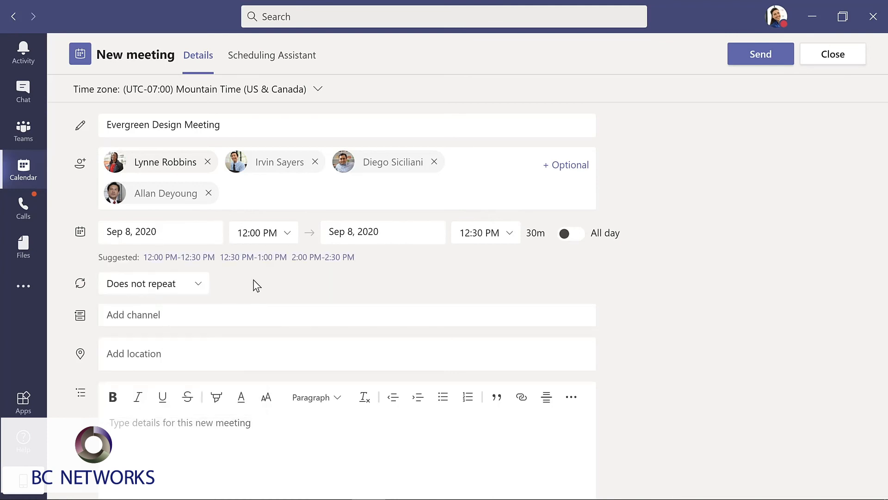
pyautogui.click(260, 59)
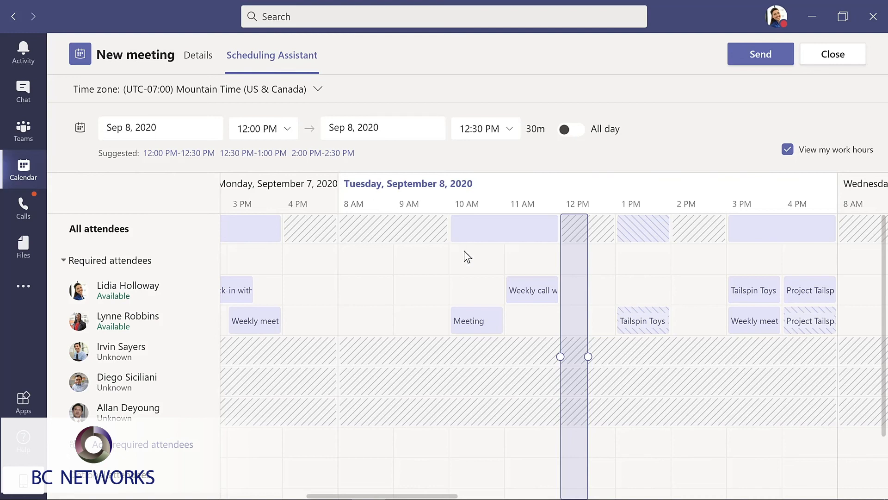
pyautogui.moveTo(589, 357); pyautogui.dragTo(619, 357)
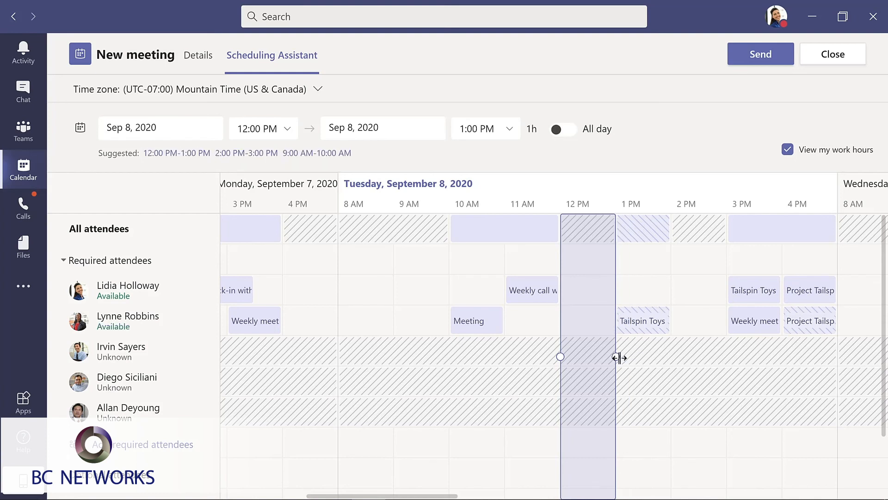
# Assign the meeting to the Design channel of the Evergreen Project Team in the meeting details.
pyautogui.click(198, 56)
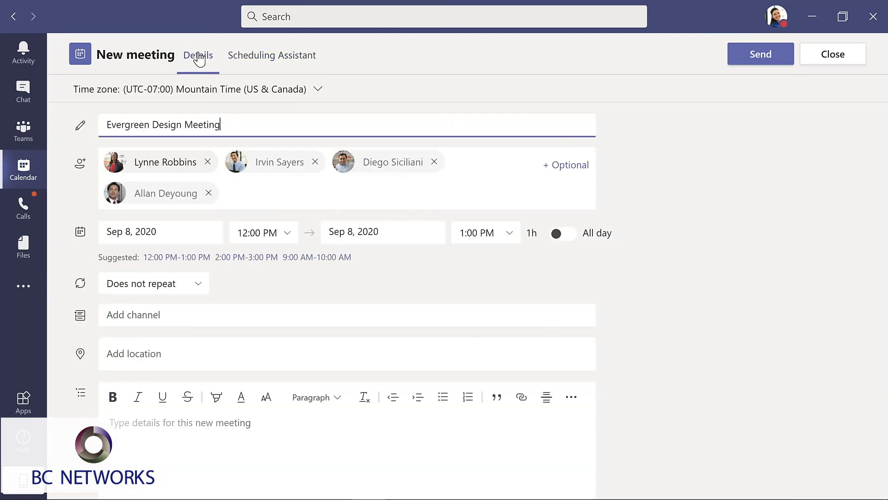
pyautogui.click(208, 315)
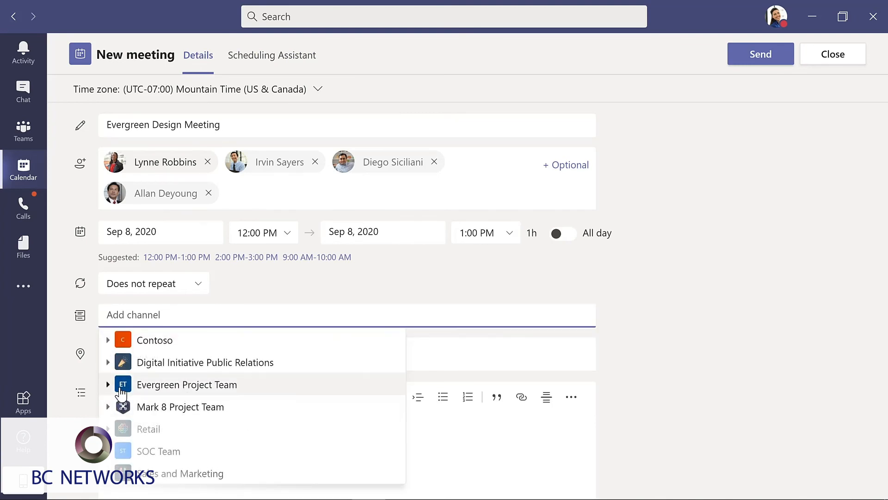
pyautogui.click(109, 385)
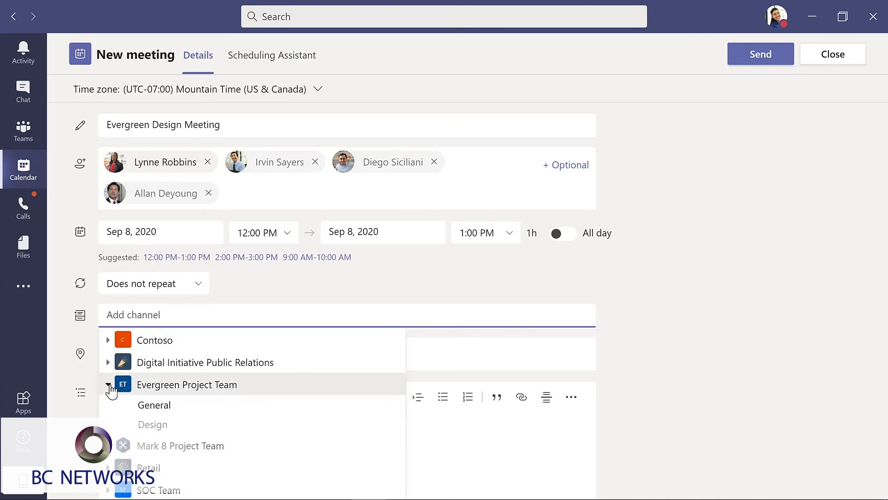
pyautogui.click(159, 425)
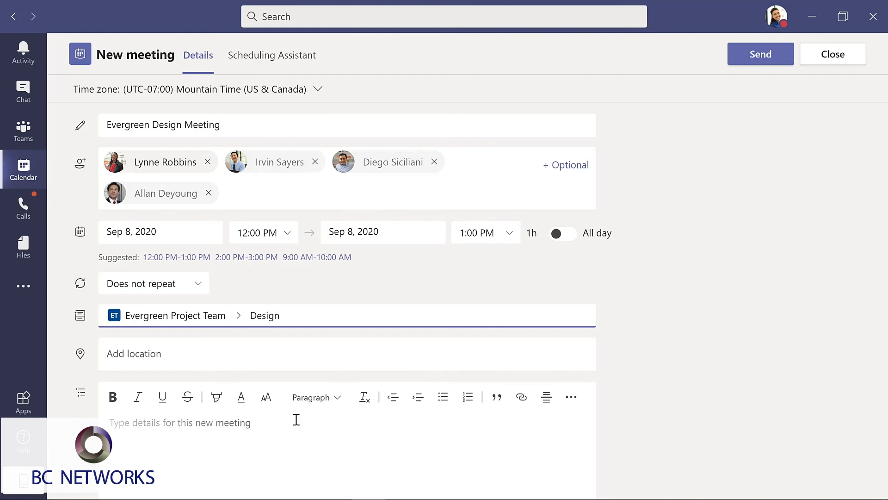
# Enter the meeting details "Kickoff meeting for design team" and send the invitation.
pyautogui.click(245, 422)
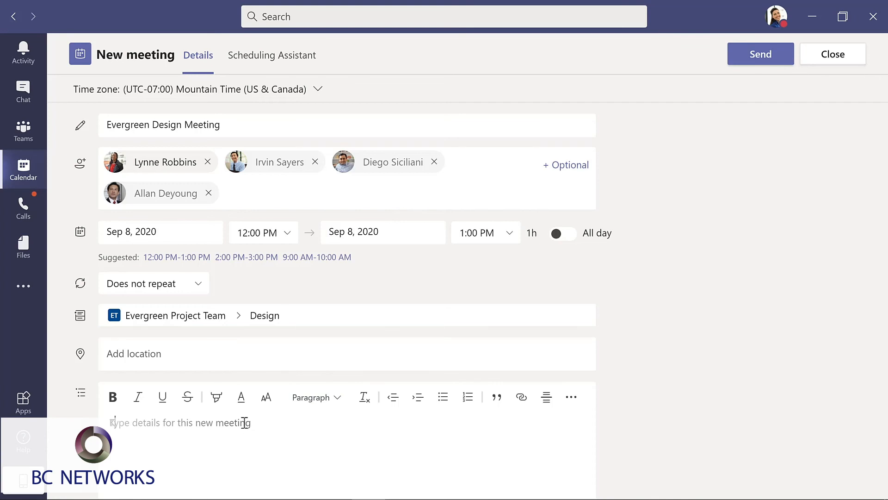
pyautogui.write('Kickoff meeting for design team')
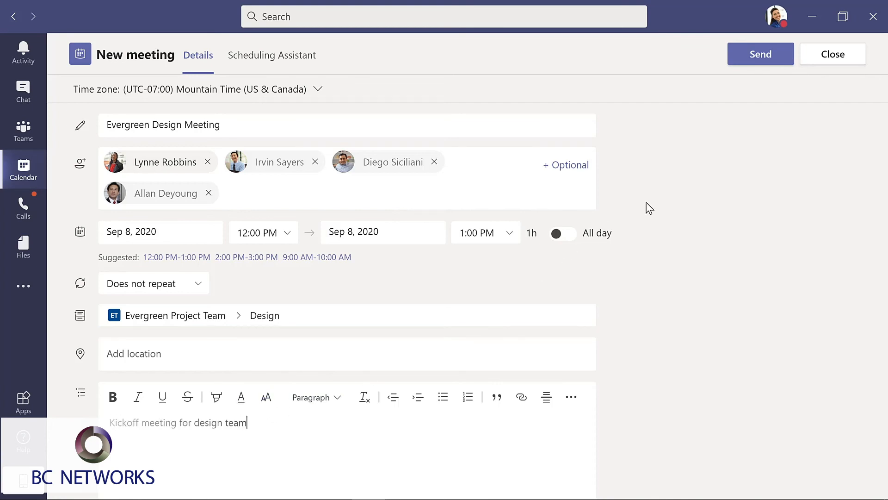
pyautogui.click(754, 60)
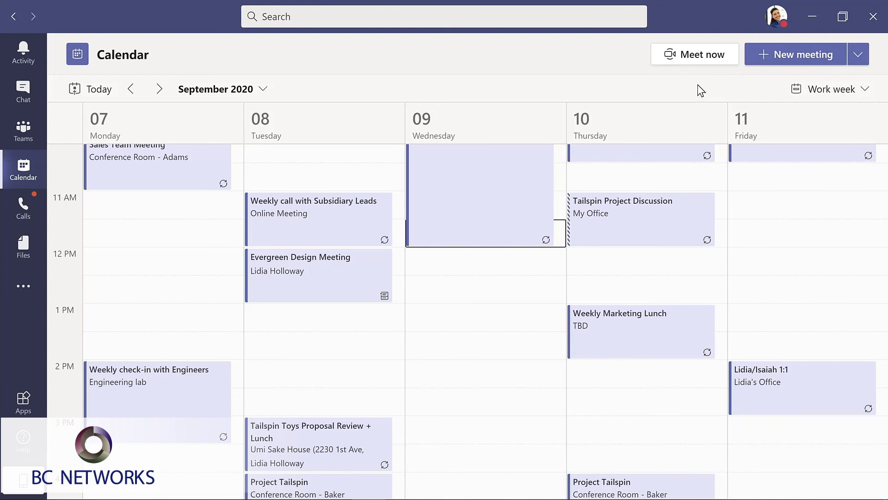
# Start an instant meeting in the Design channel titled "Updates to planning document" and show its further meeting actions.
pyautogui.click(25, 133)
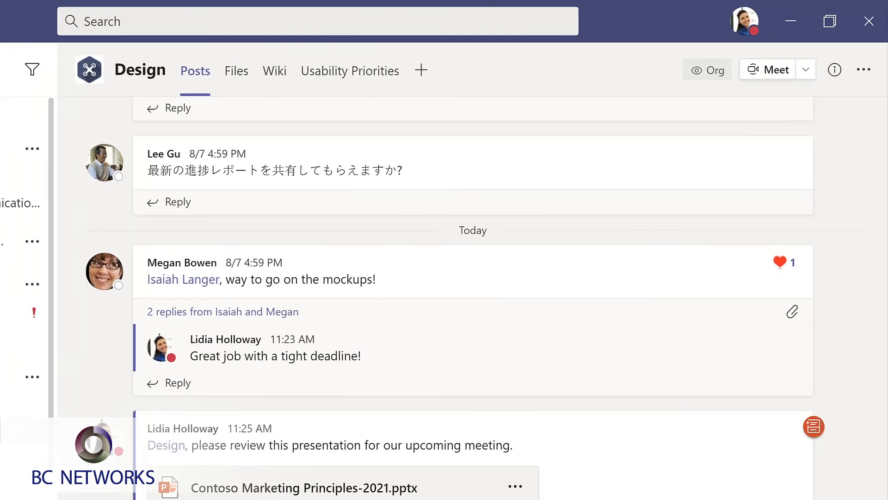
pyautogui.click(824, 55)
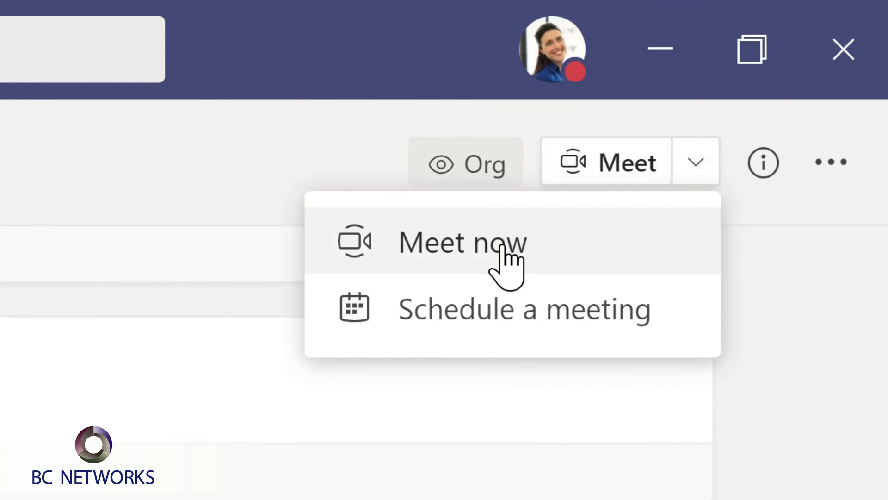
pyautogui.click(470, 244)
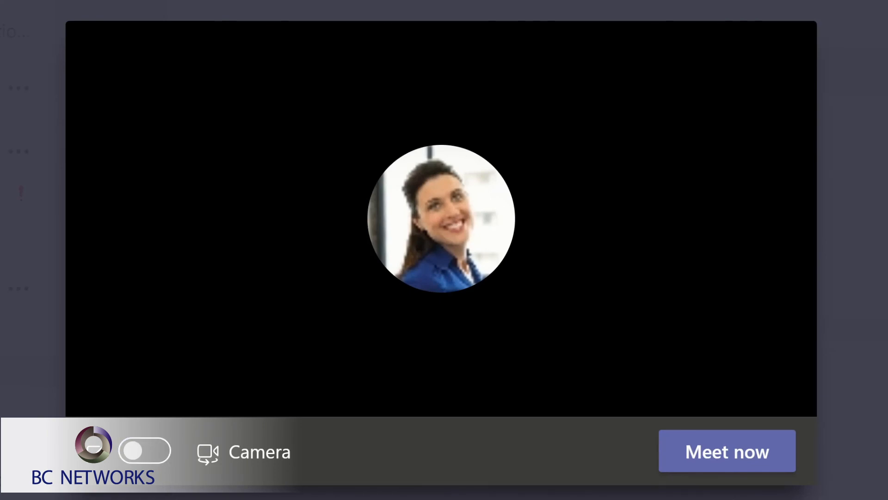
pyautogui.write('Updates ')
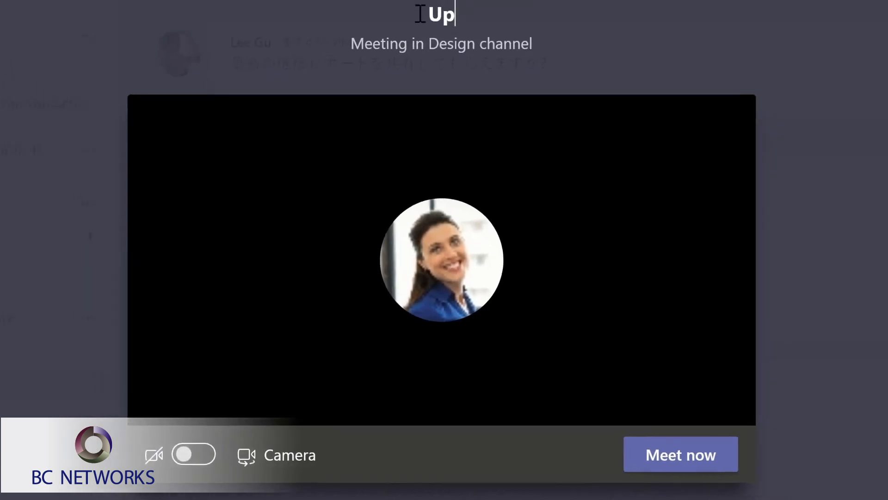
pyautogui.write('to planning document')
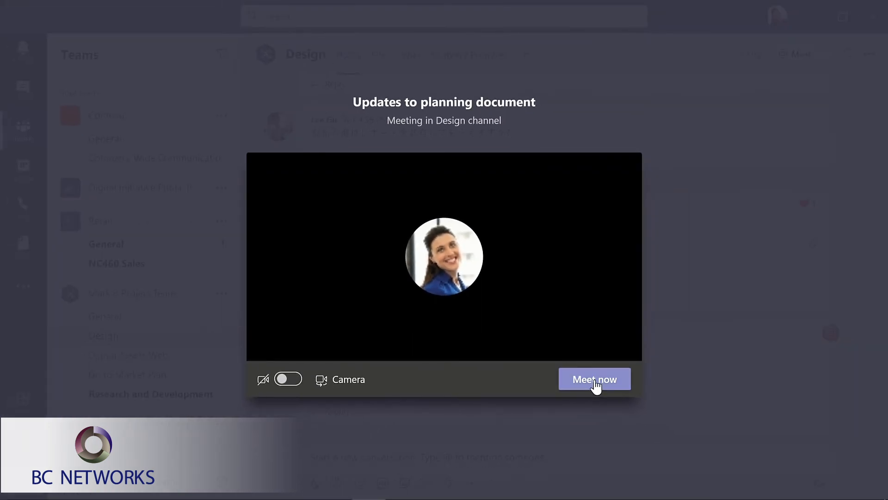
pyautogui.click(642, 434)
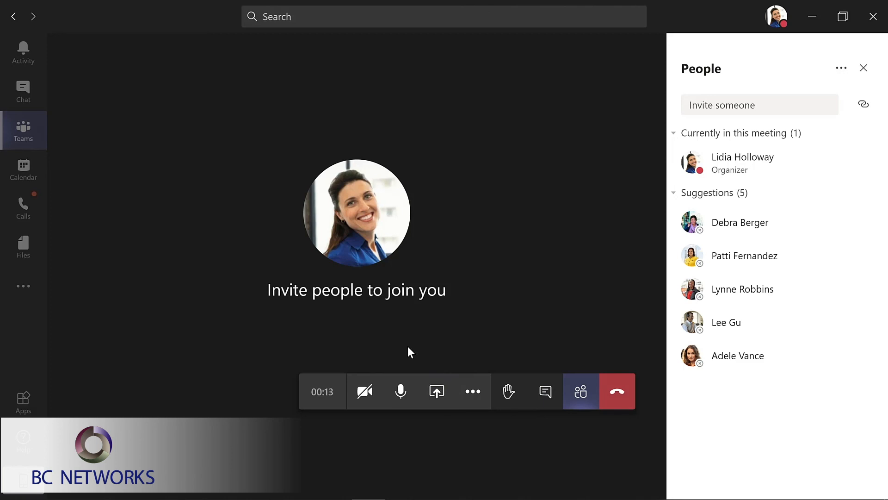
pyautogui.click(475, 398)
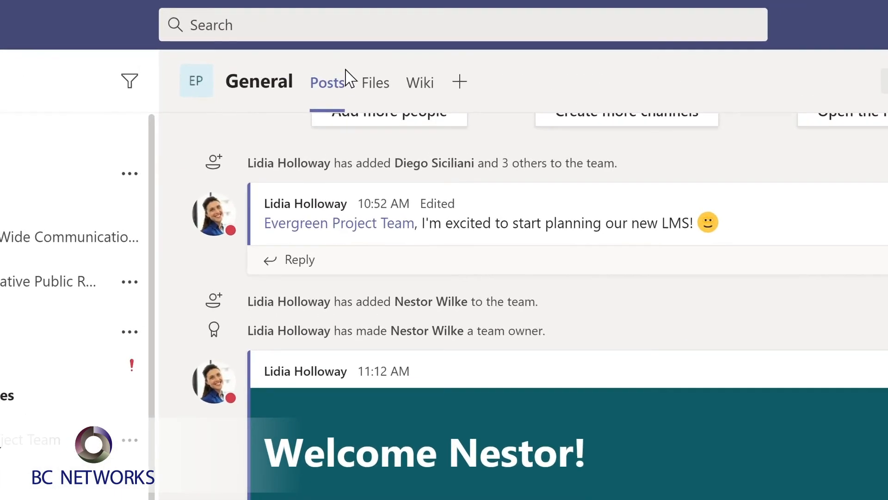
# Search Teams for "marketing" and open the message result about Contoso swag from the Sales and Marketing General channel.
pyautogui.click(324, 21)
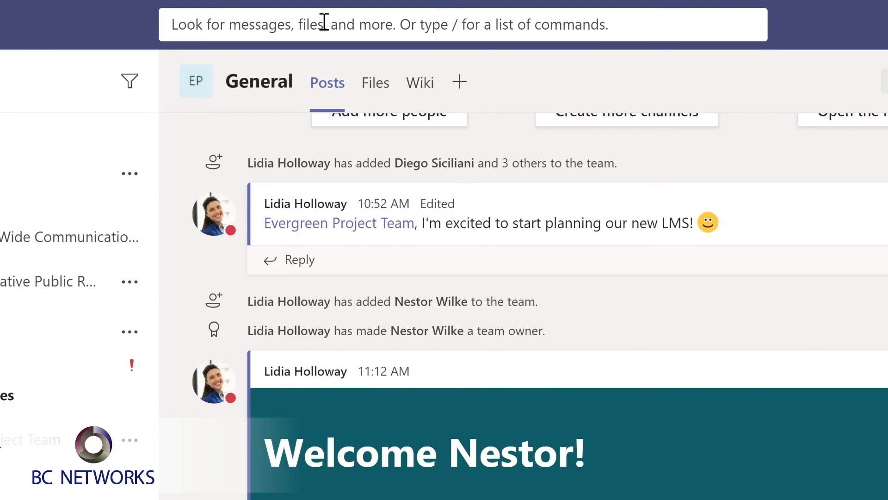
pyautogui.write('marketing')
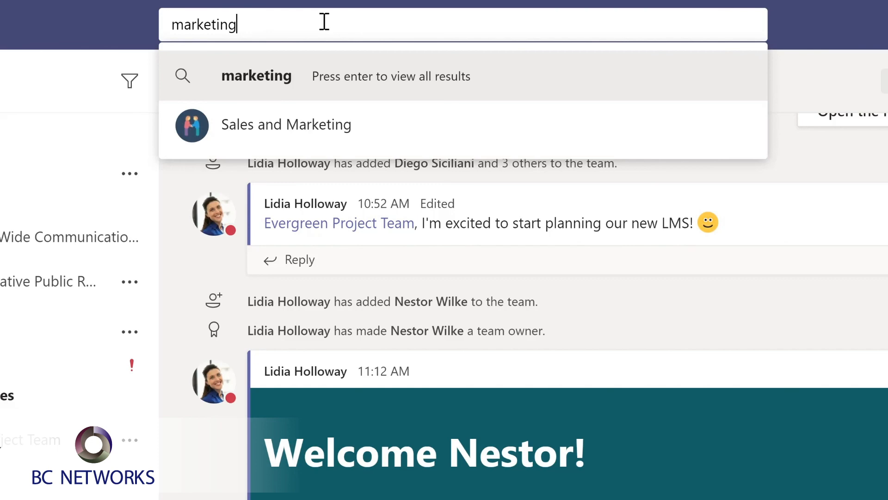
pyautogui.press('Return')
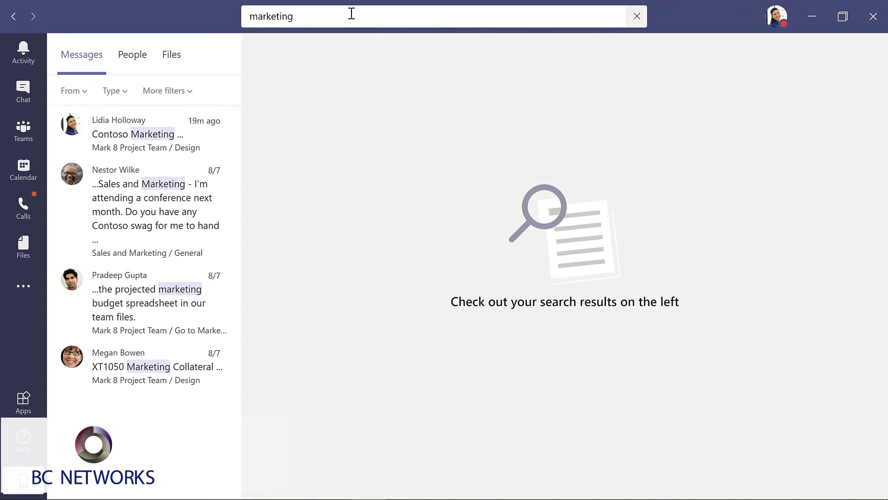
pyautogui.click(139, 203)
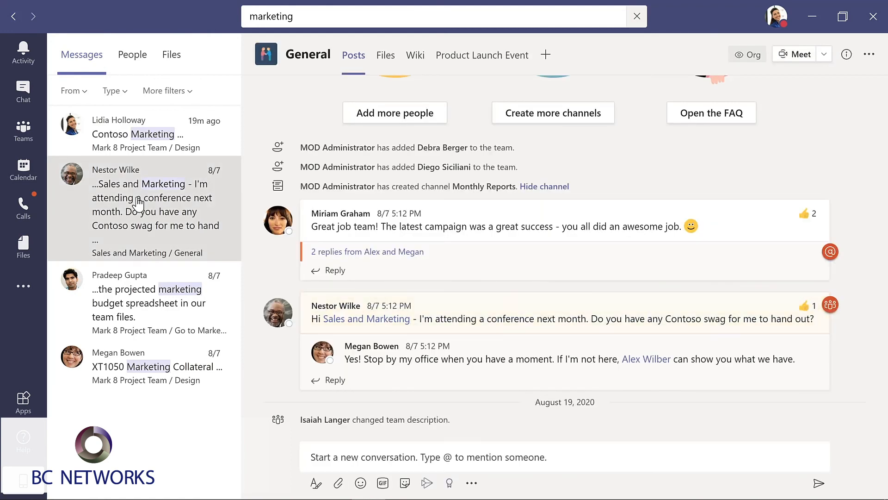
pyautogui.press('Escape')
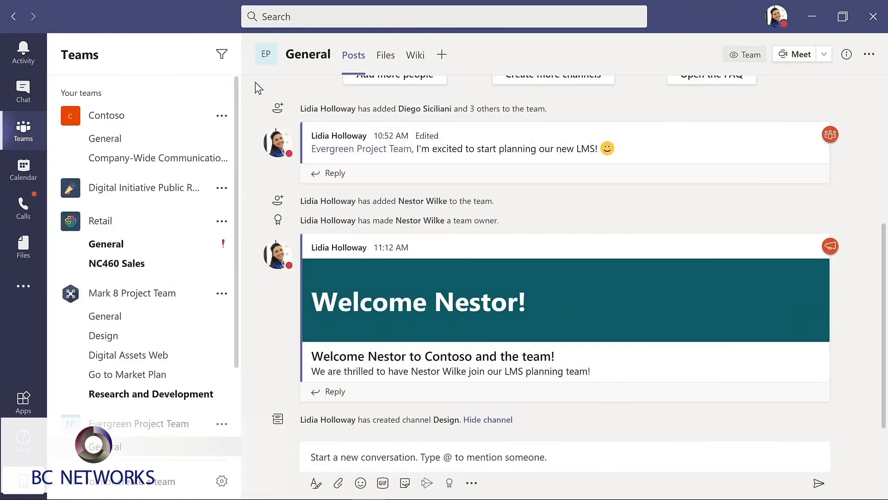
# Display the list of slash commands with "/" in the search box, and dismiss it.
pyautogui.click(303, 17)
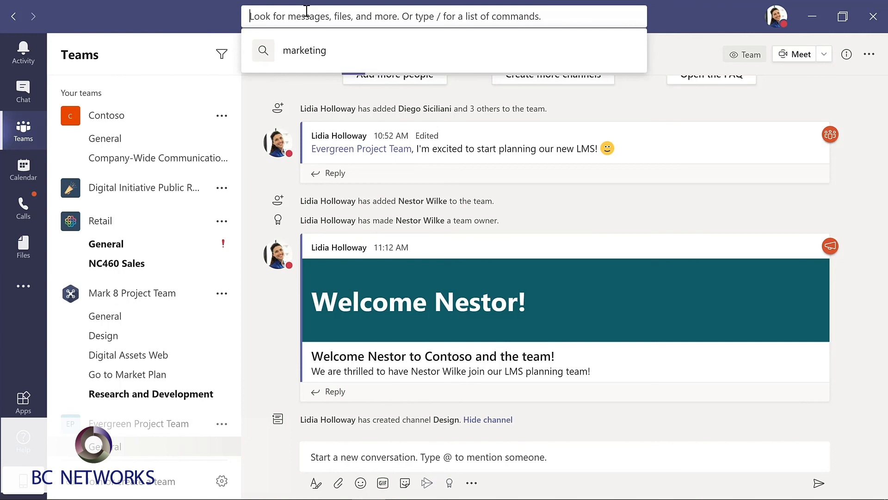
pyautogui.write('/')
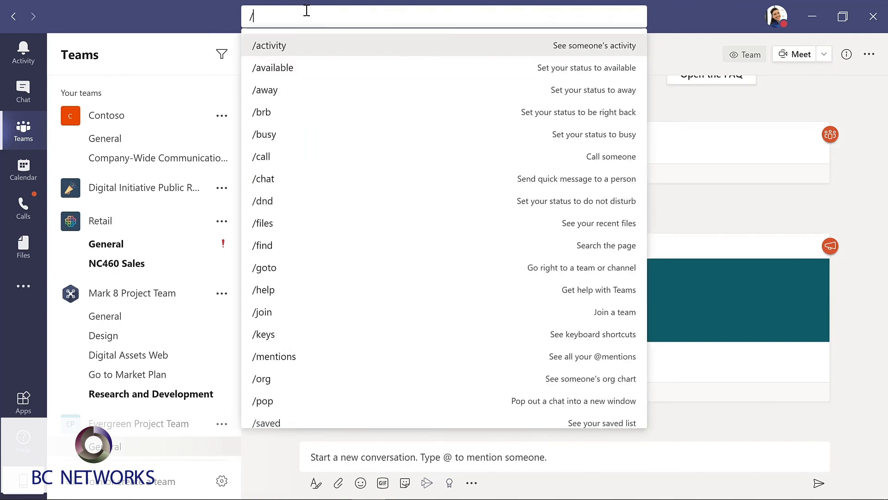
pyautogui.click(821, 220)
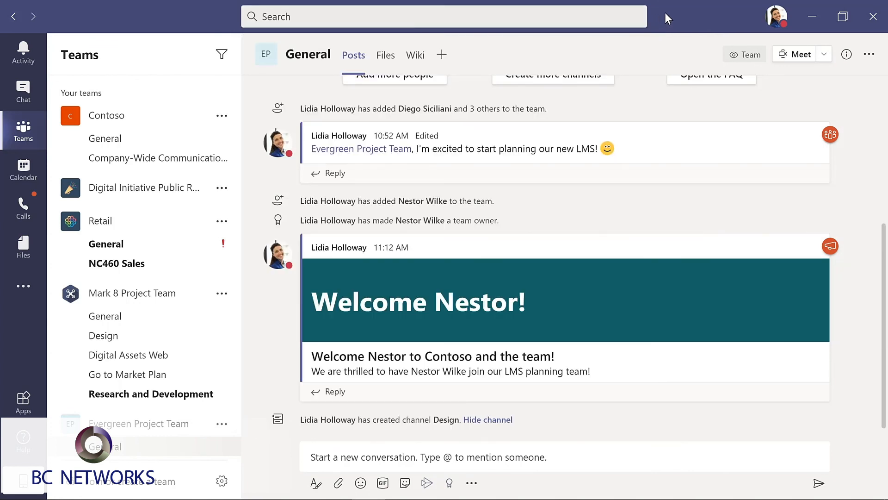
# Bring the command list back up and open the keyboard shortcuts overview offered by the /keys command.
pyautogui.hotkey('ctrl', '/')
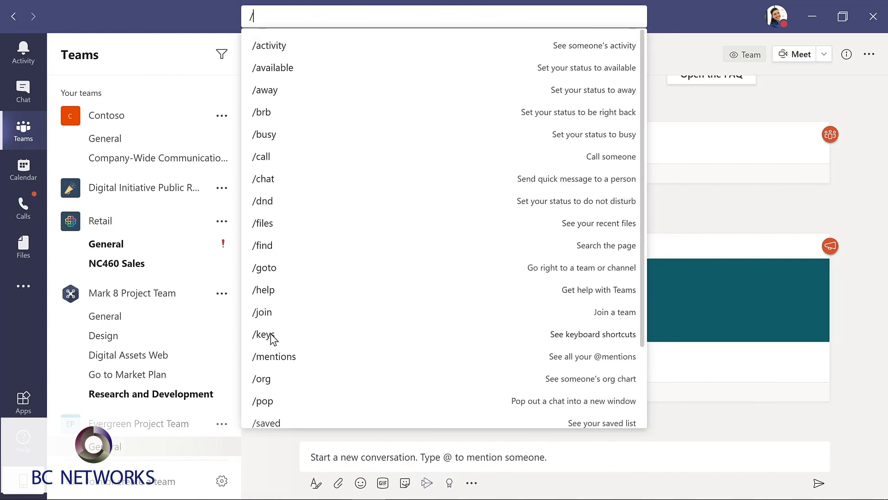
pyautogui.press('Escape')
pyautogui.hotkey('ctrl', '.')
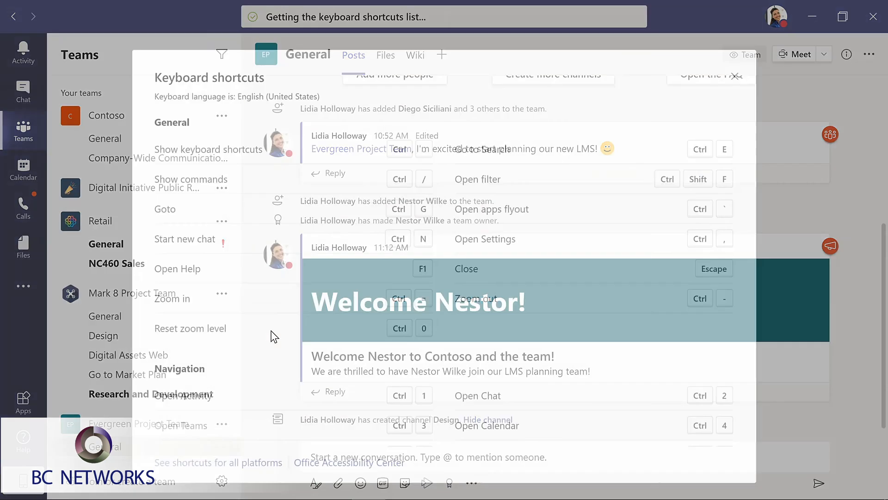